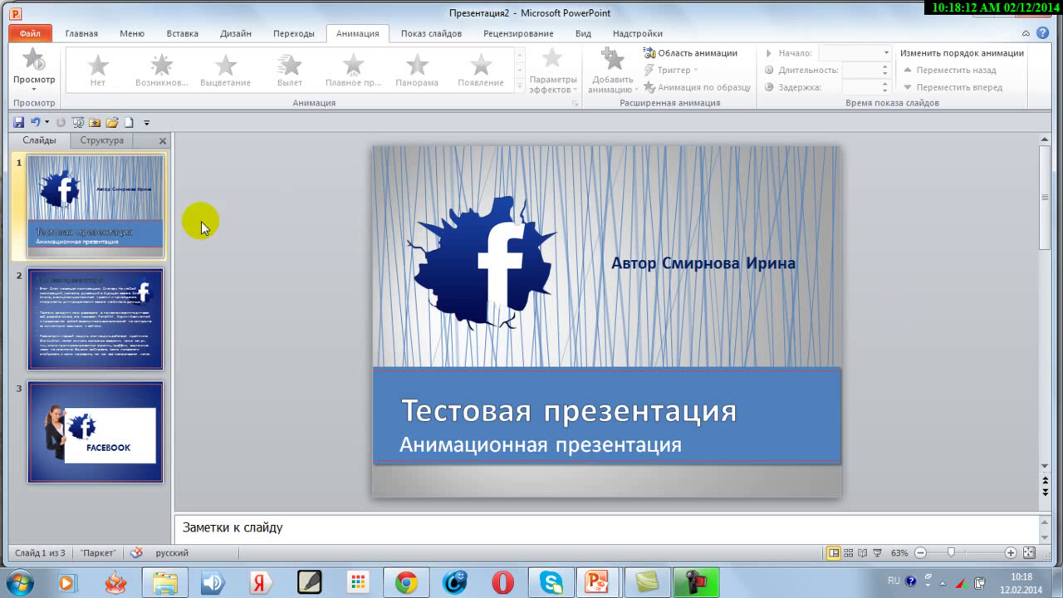
- Start the slide show from slide 1, the 'Тестовая презентация' title slide
click(81, 124)
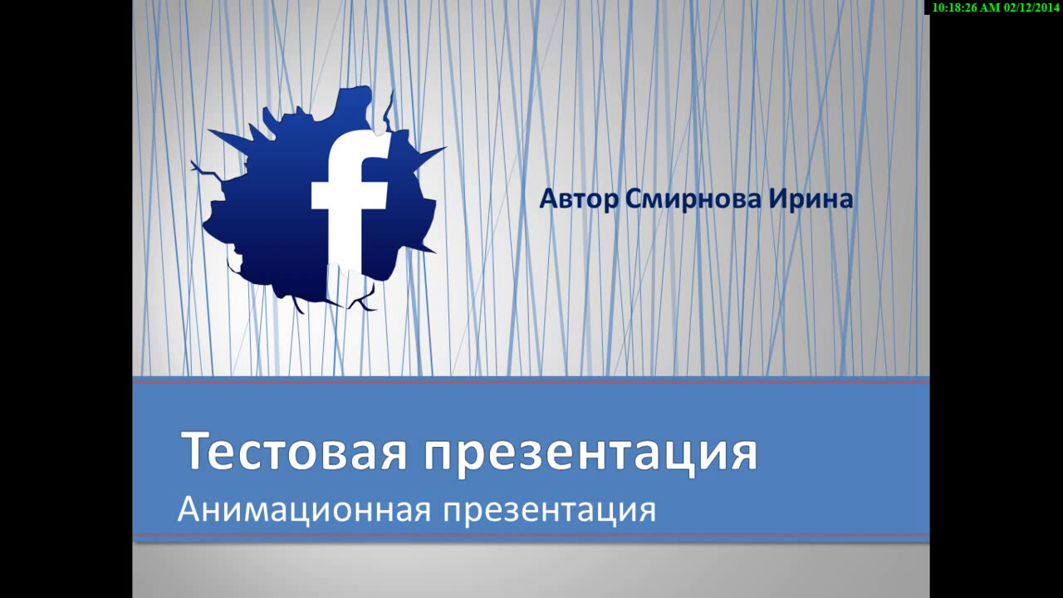
- Advance through the text slide and the FACEBOOK picture slide, then end the show
key(Right)
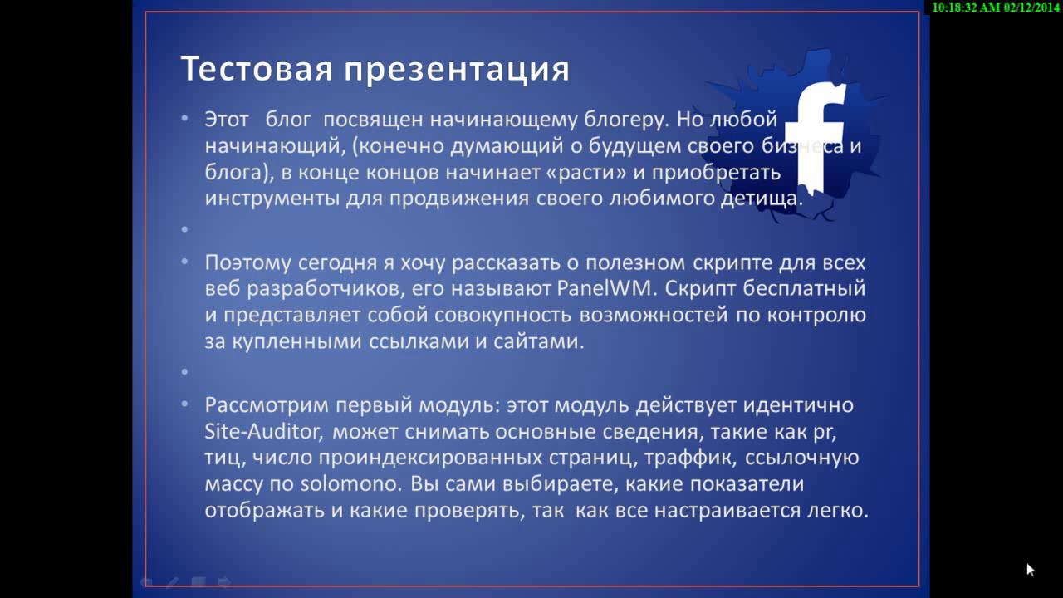
key(Right)
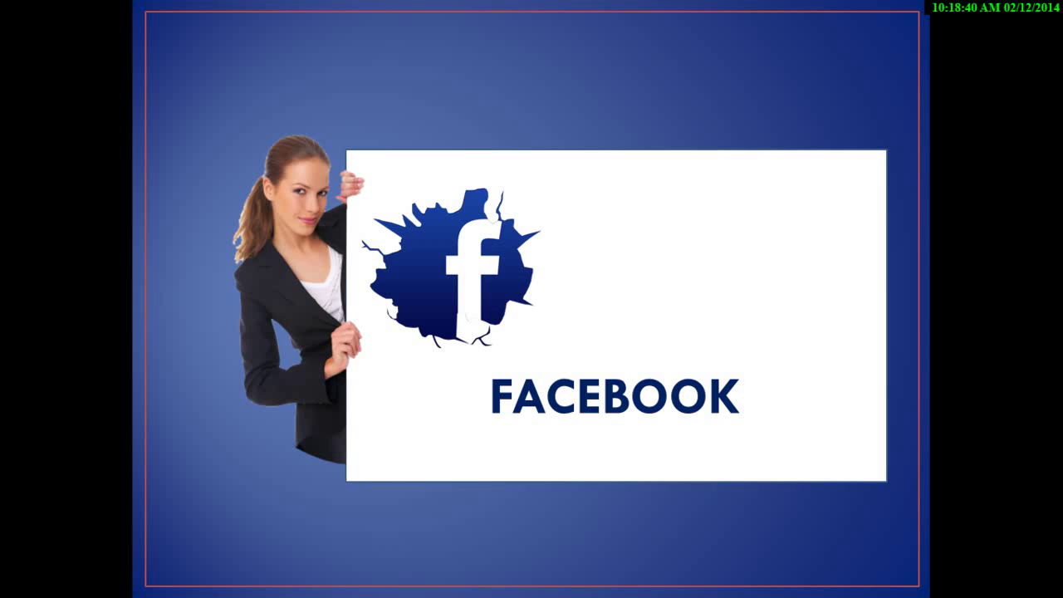
key(Escape)
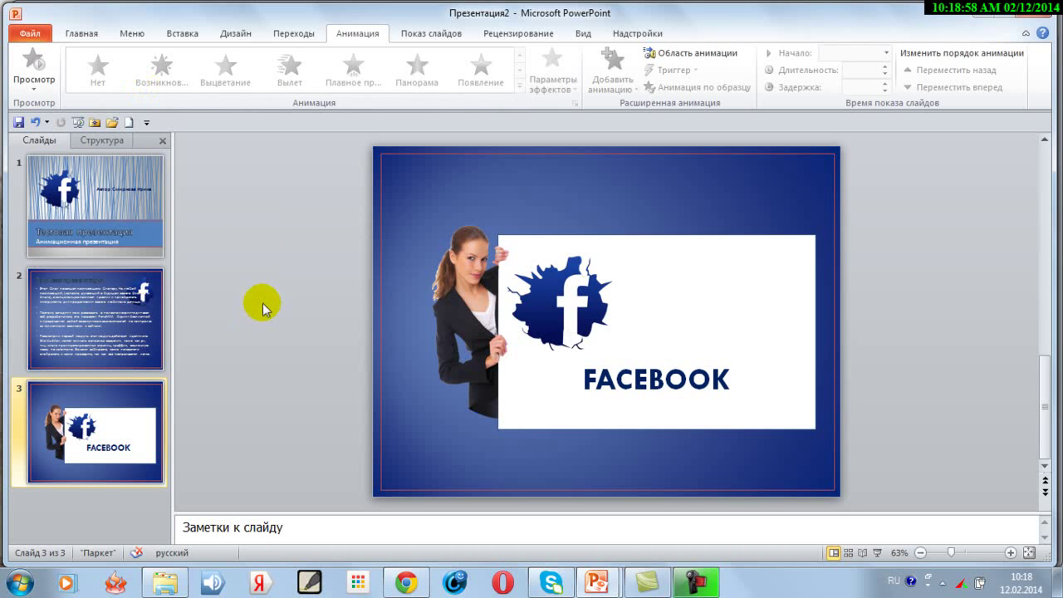
- Return to slide 1 and select the Facebook logo picture
click(146, 210)
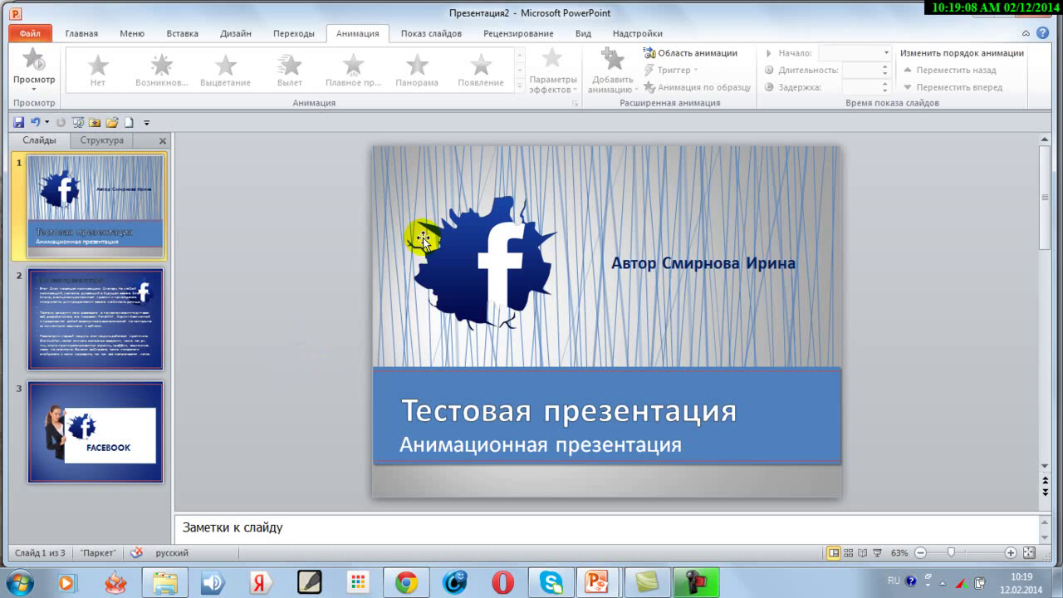
click(430, 205)
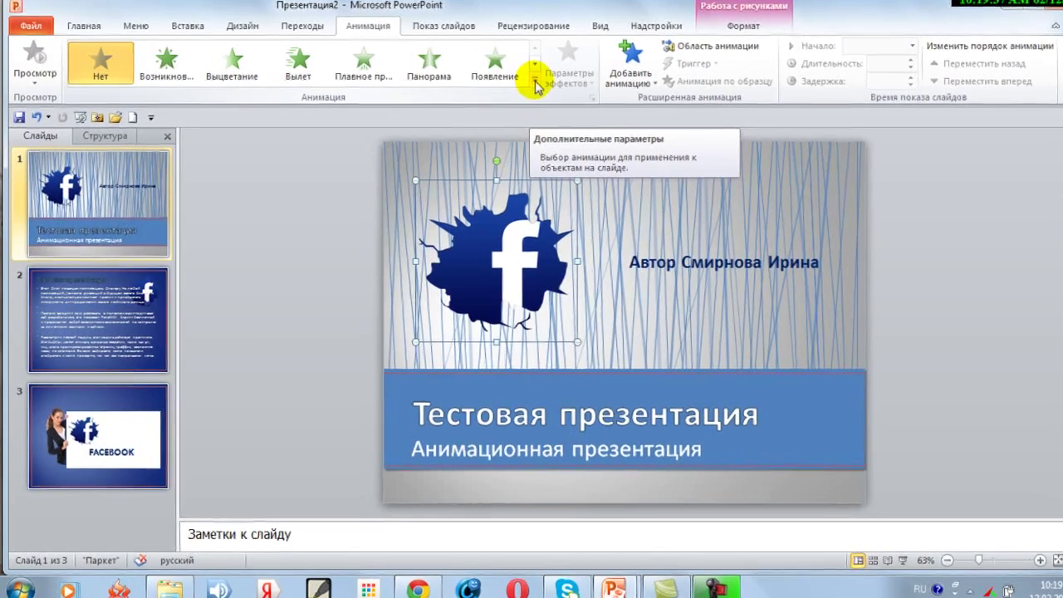
- Expand the animation gallery and scroll through its entrance, emphasis, exit and motion-path effects
click(520, 89)
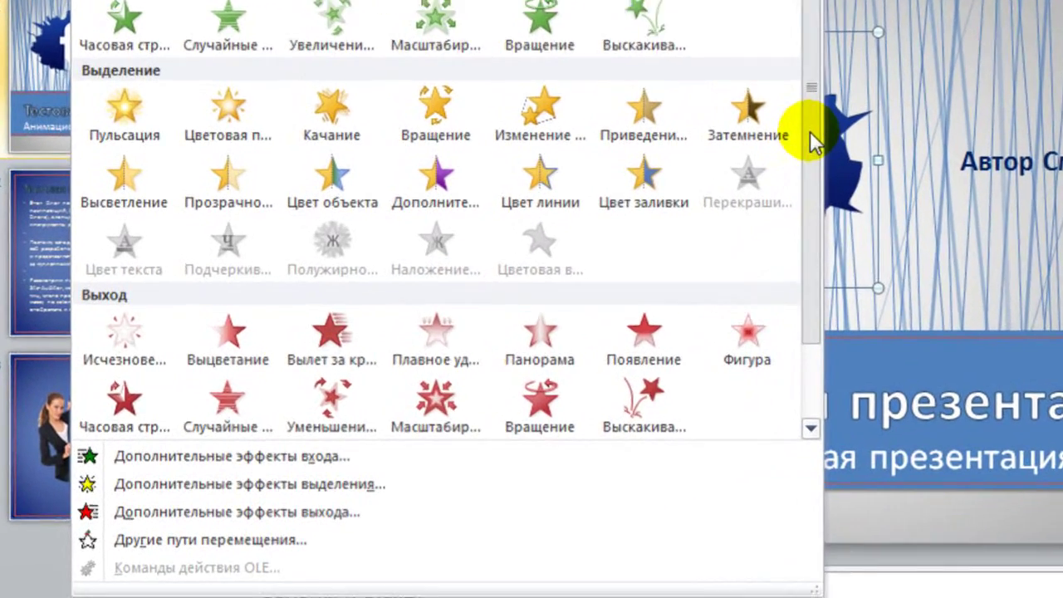
scroll(683, 277, down, 1)
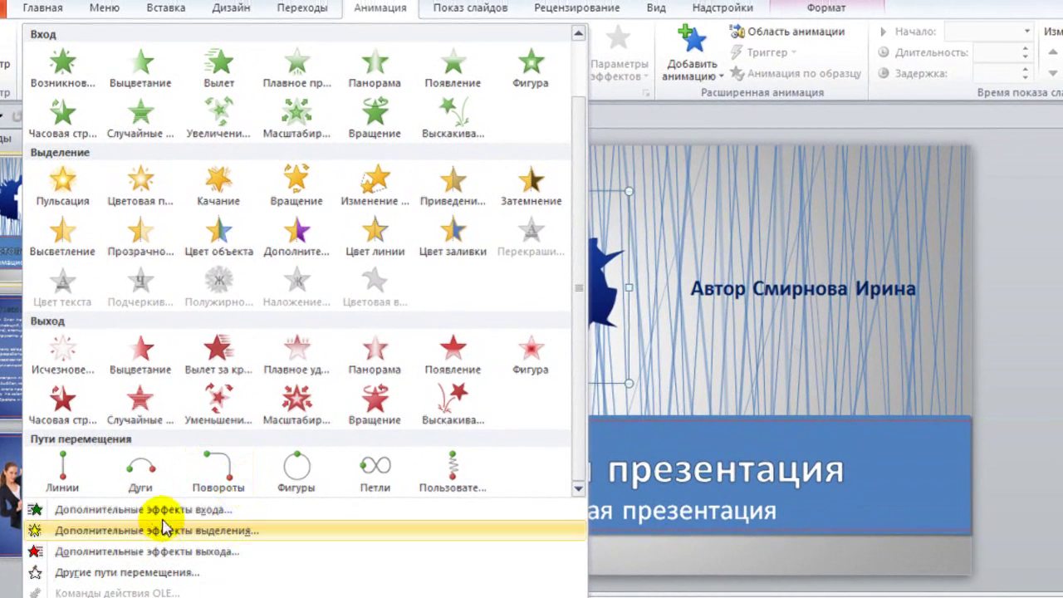
- Browse the Изменение эффекта входа dialog and cancel it without applying an effect
click(168, 511)
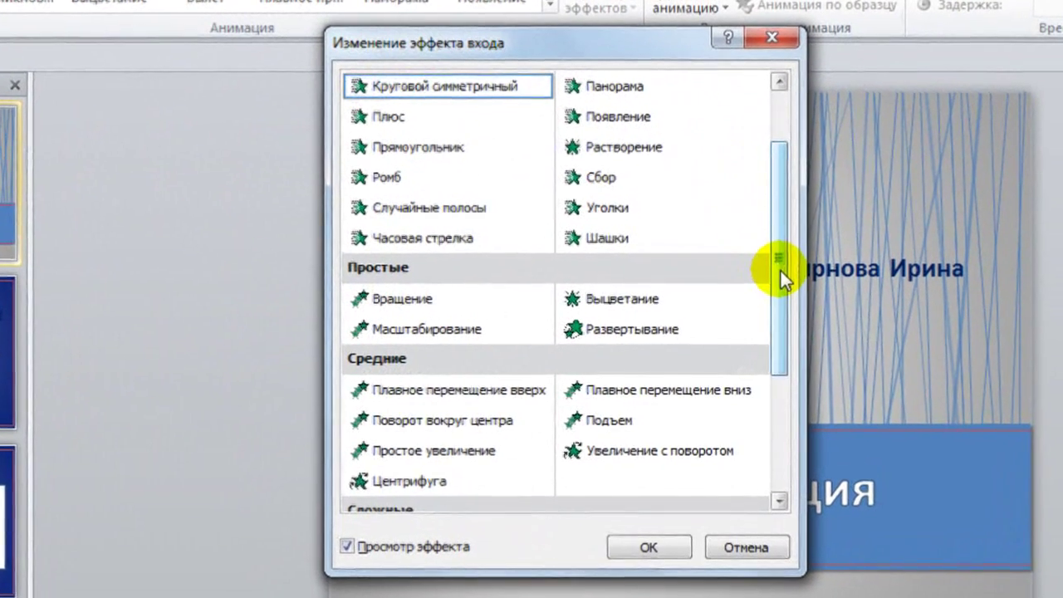
mouse_move(781, 270)
mouse_down()
mouse_move(786, 224)
mouse_move(785, 396)
mouse_move(783, 214)
mouse_up()
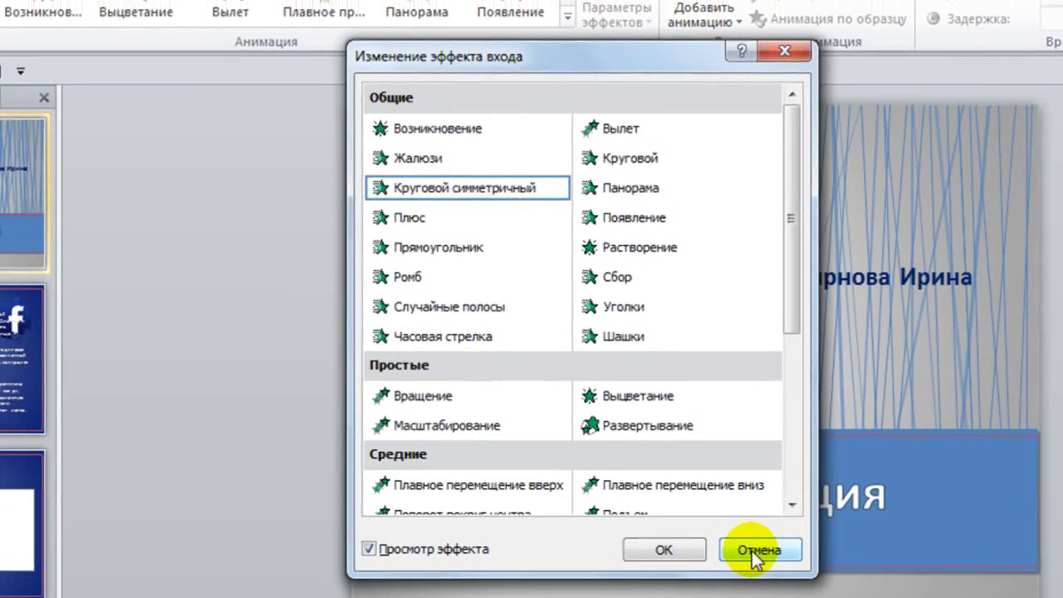
click(742, 549)
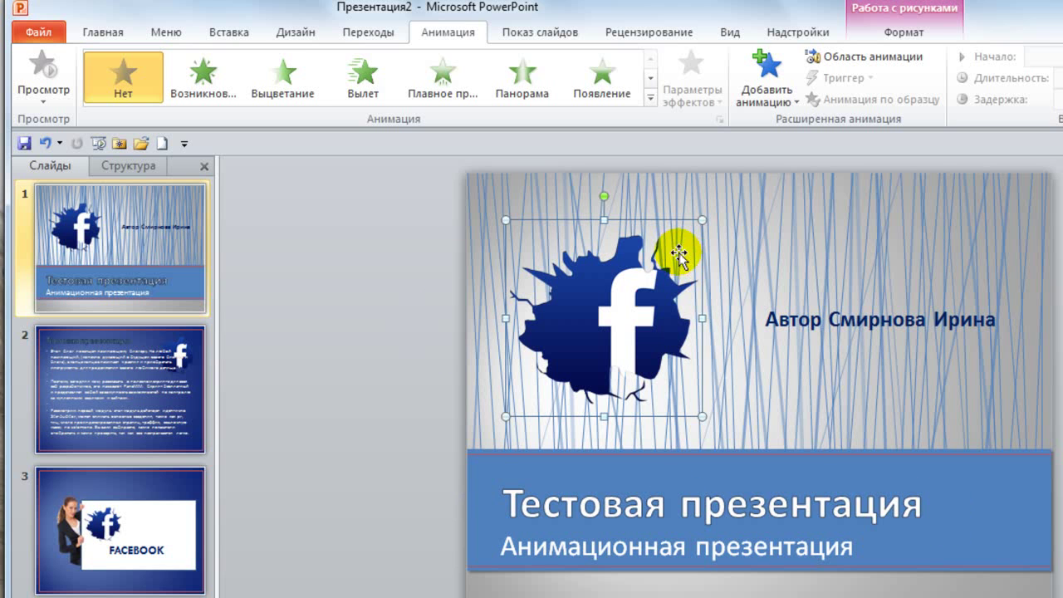
- Apply the Панорама entrance to the Facebook logo and check its '1' animation tag
click(824, 313)
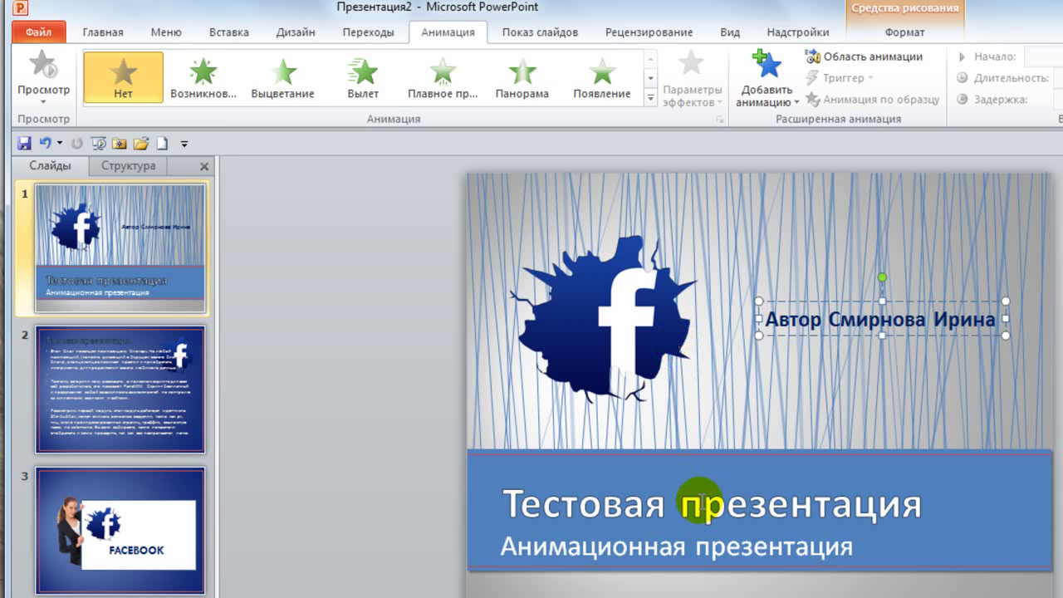
click(591, 284)
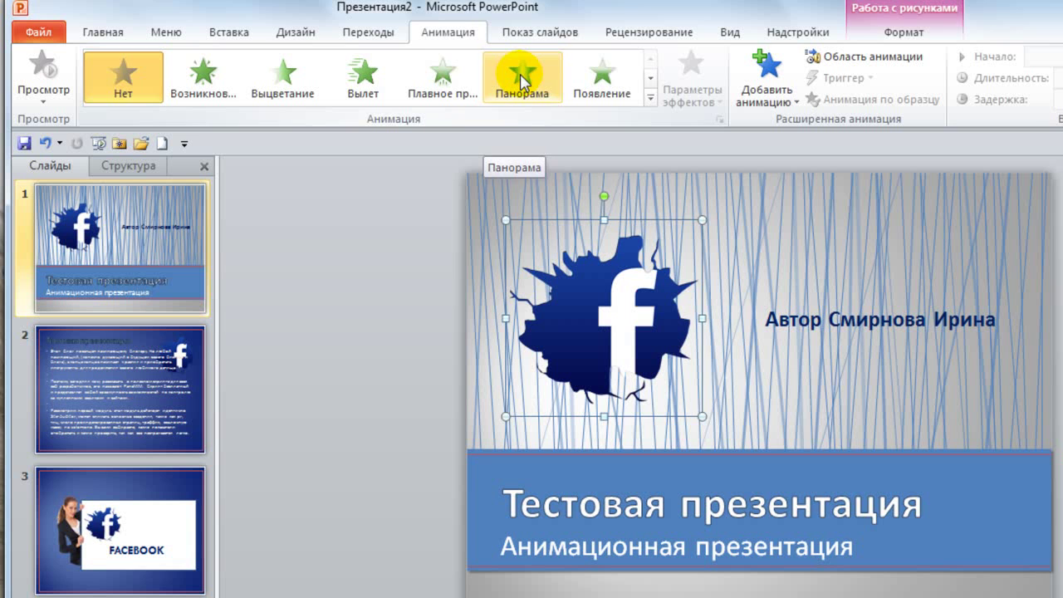
click(522, 83)
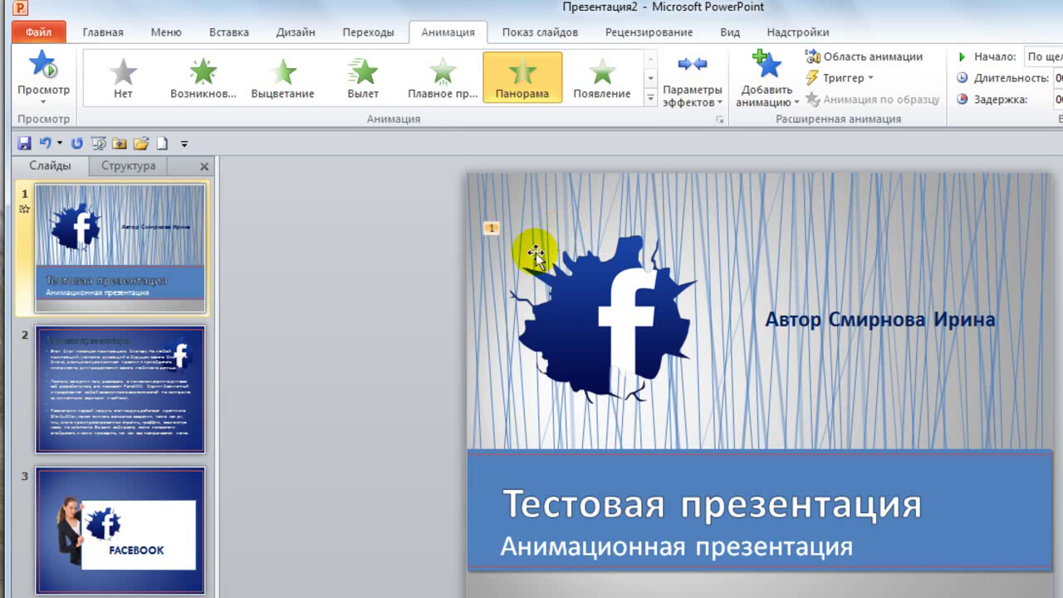
click(488, 226)
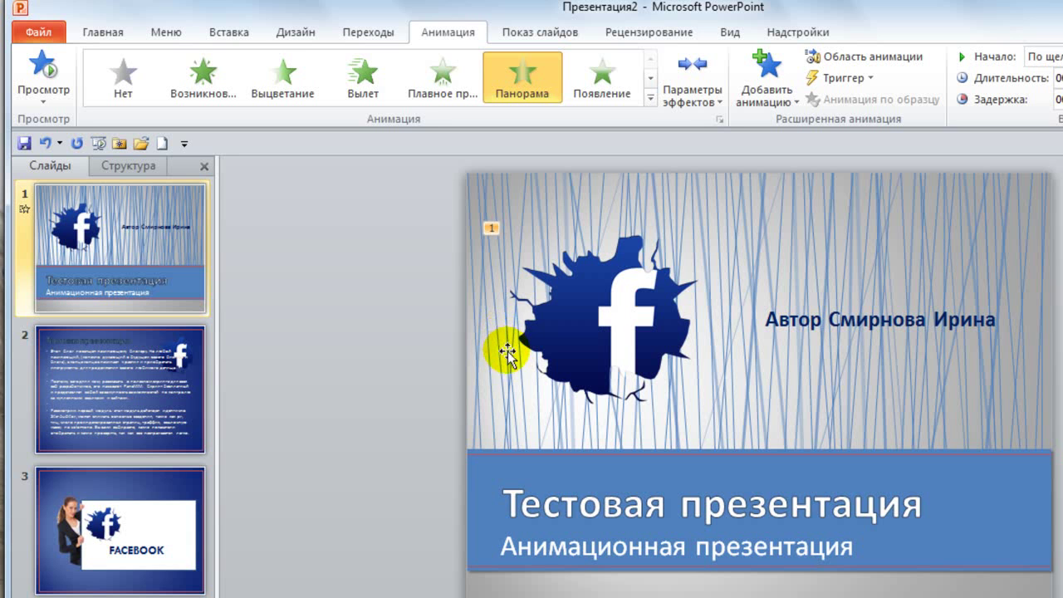
click(690, 506)
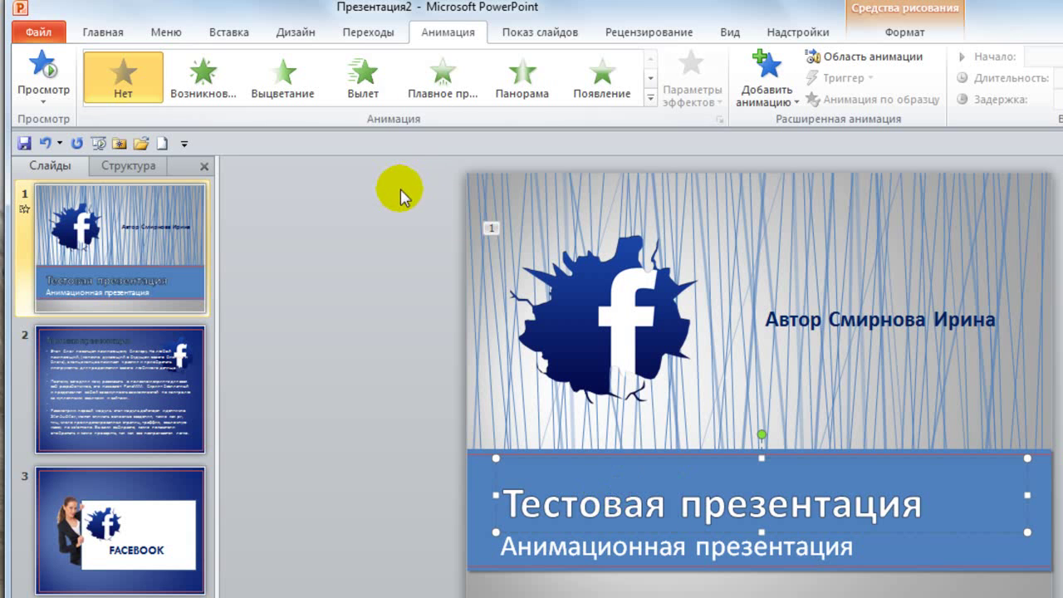
- Give the title a Выскакивание entrance and the subtitle a Панорама entrance
click(651, 98)
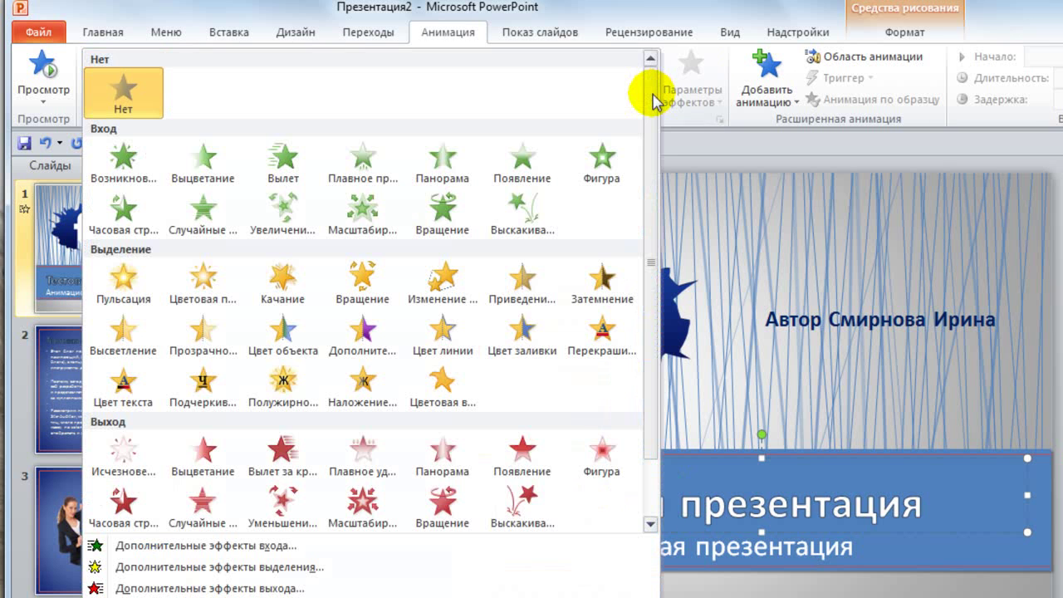
click(521, 225)
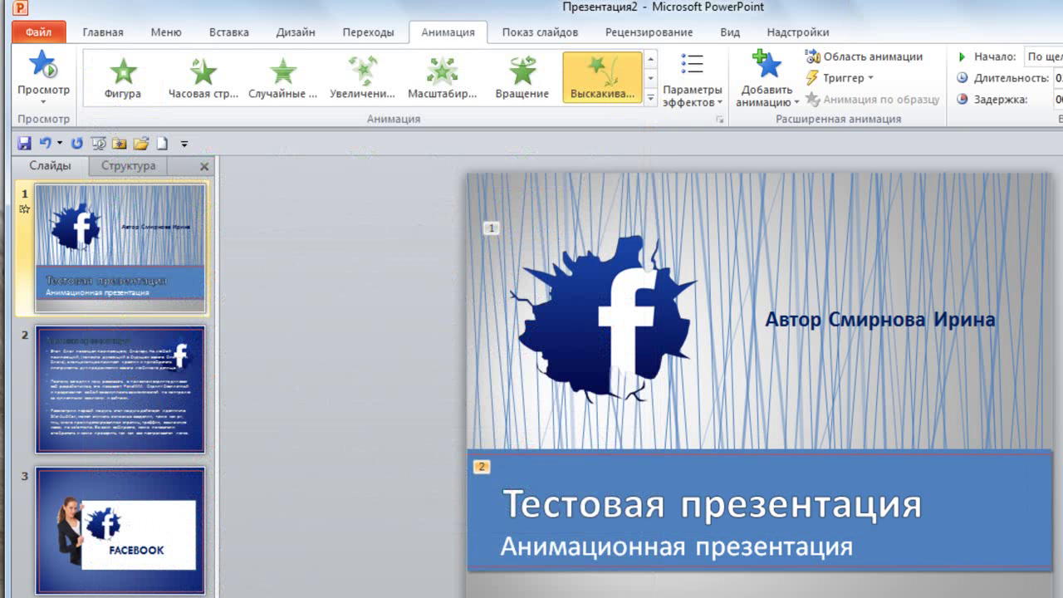
click(684, 553)
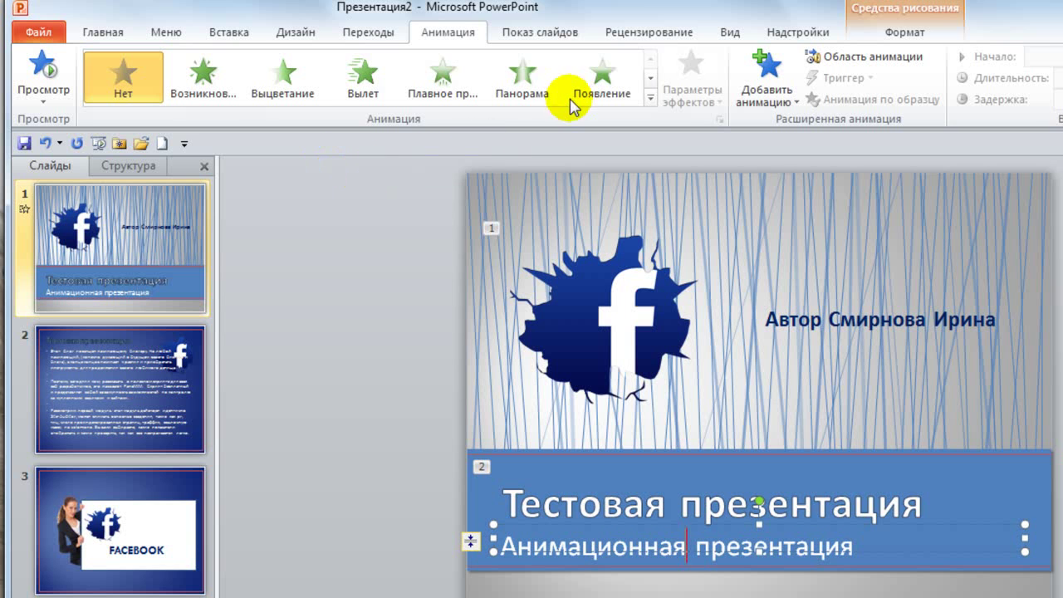
click(529, 83)
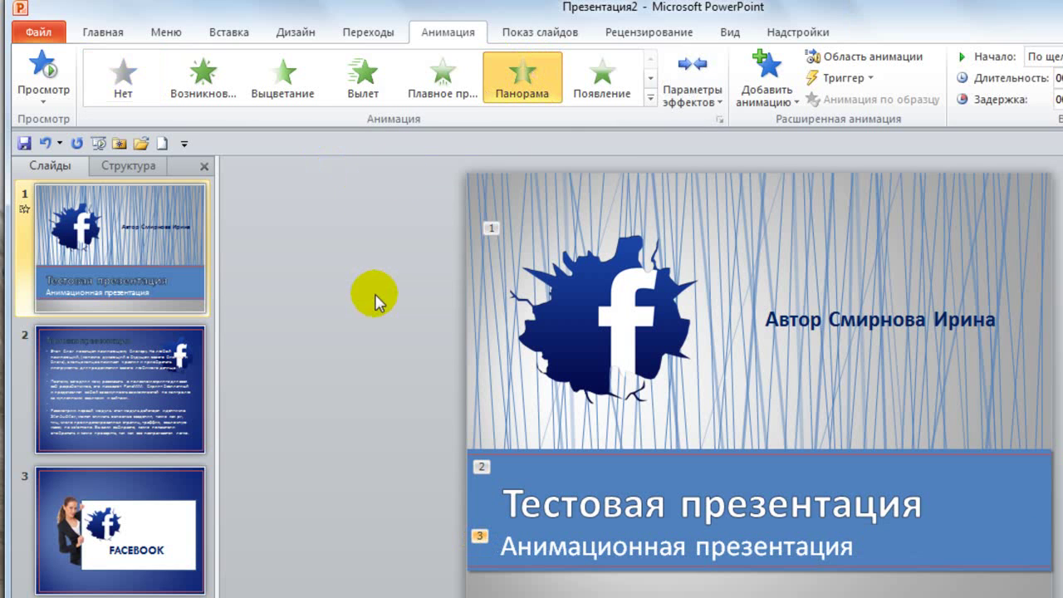
click(855, 320)
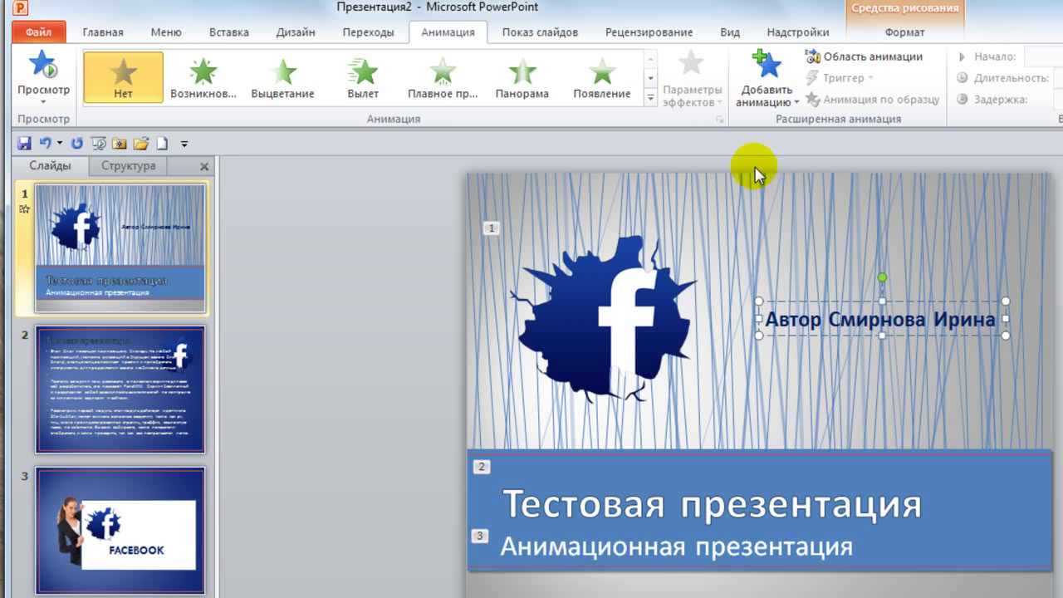
- Apply the Масштабирование entrance to the author name text box as effect 4
click(650, 98)
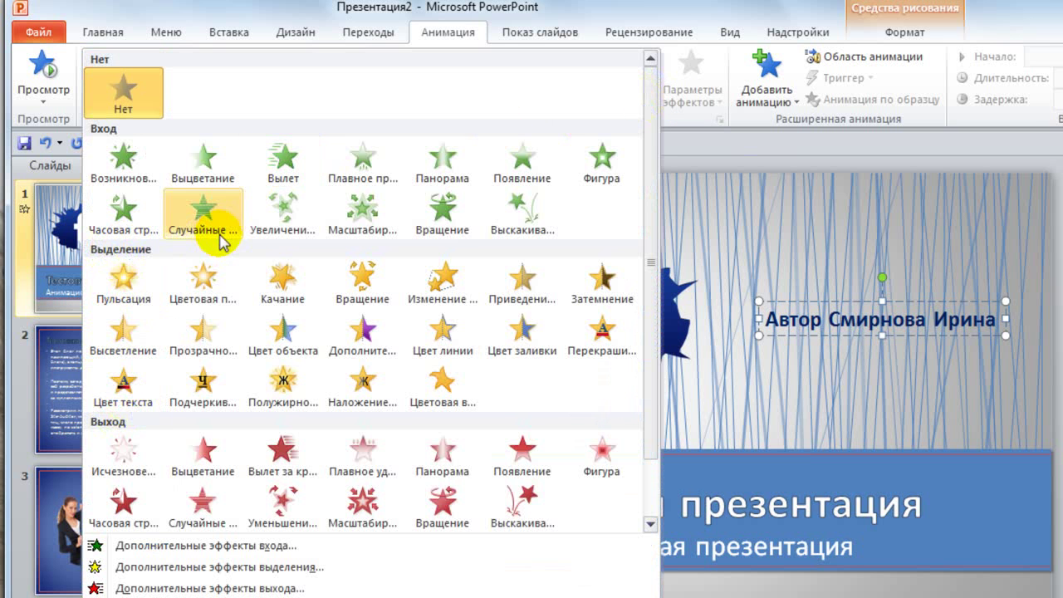
click(362, 209)
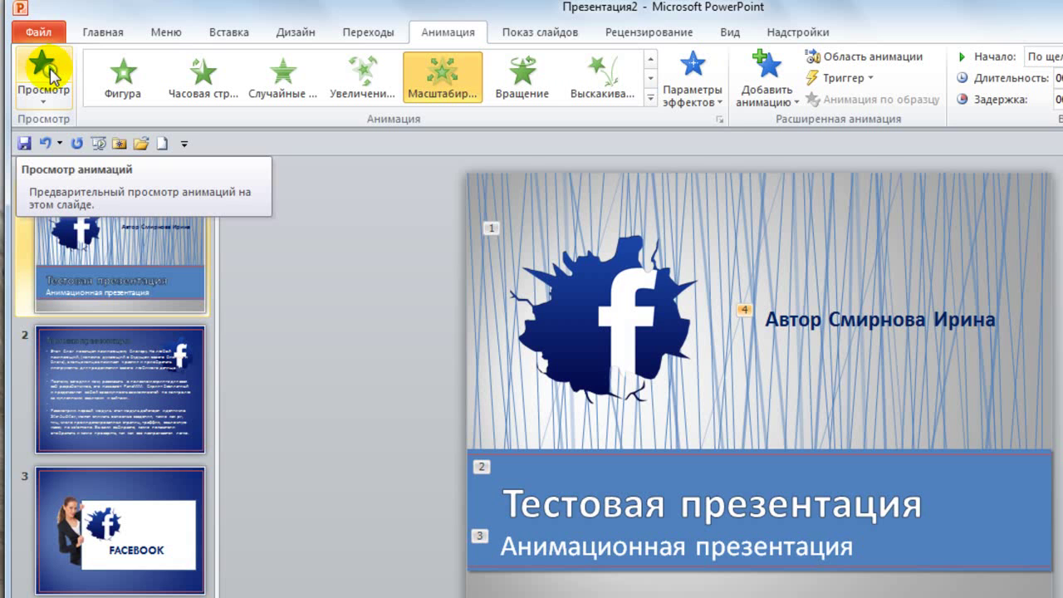
- Preview the title slide's four animations, then switch to slide 2
click(53, 76)
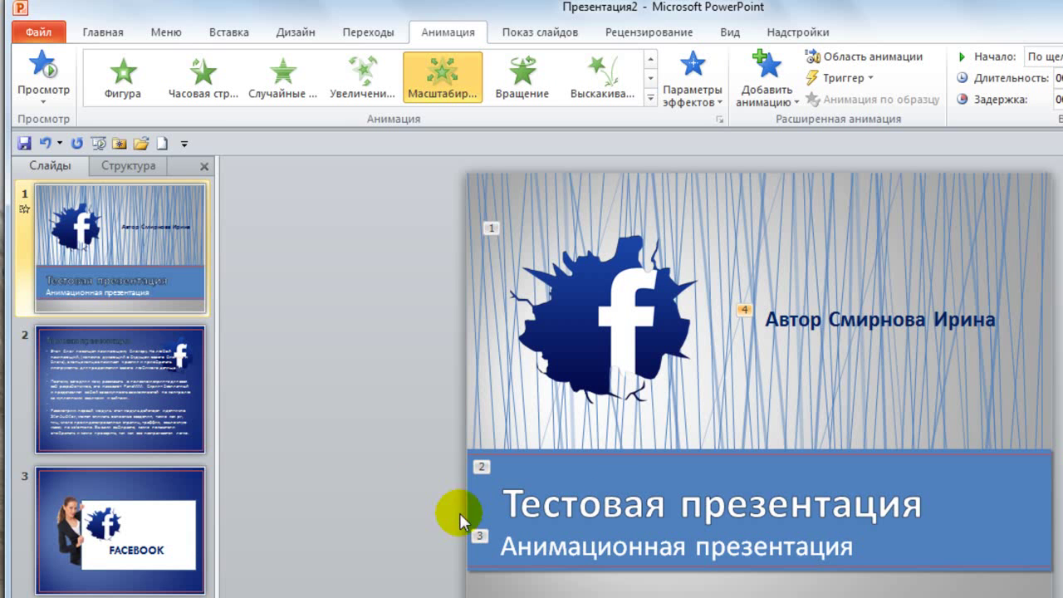
click(187, 371)
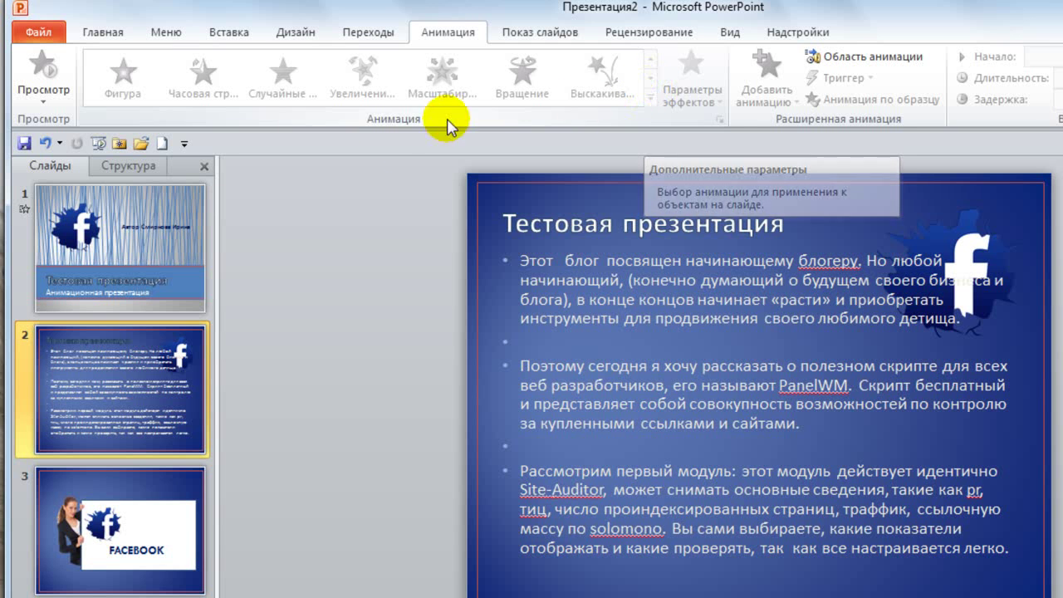
- Give slide 2's three paragraphs Плавное приближение entrances, numbered 1–3, and preview them
click(525, 274)
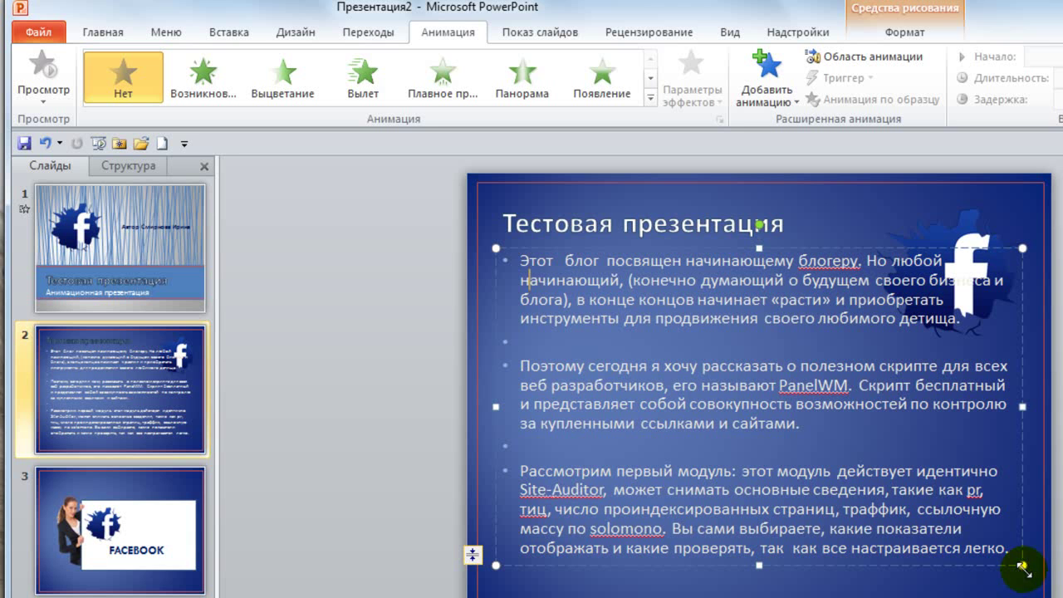
drag(520, 261, 961, 339)
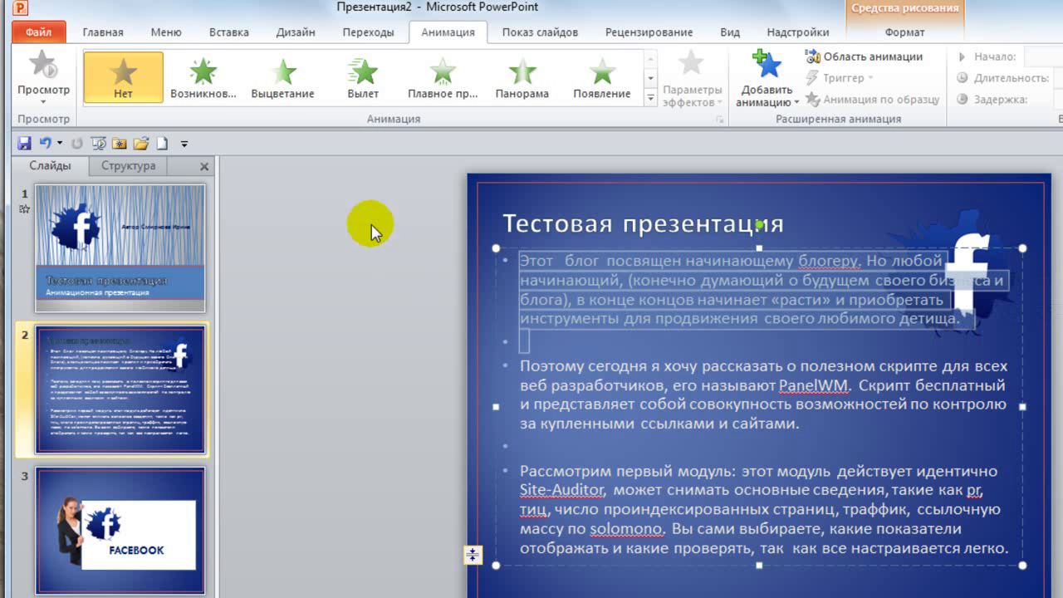
click(443, 80)
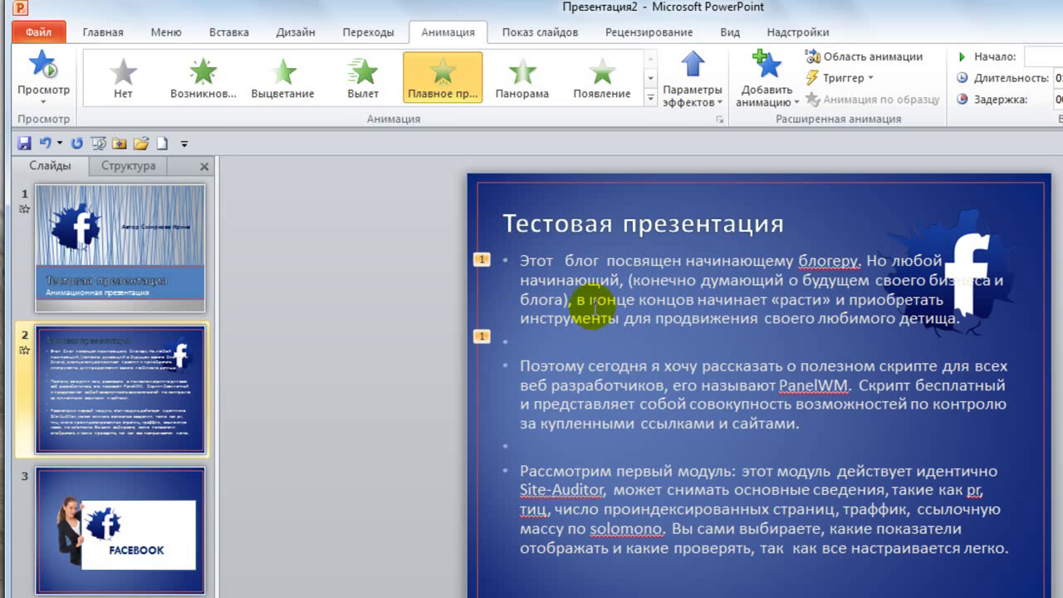
drag(519, 366, 784, 433)
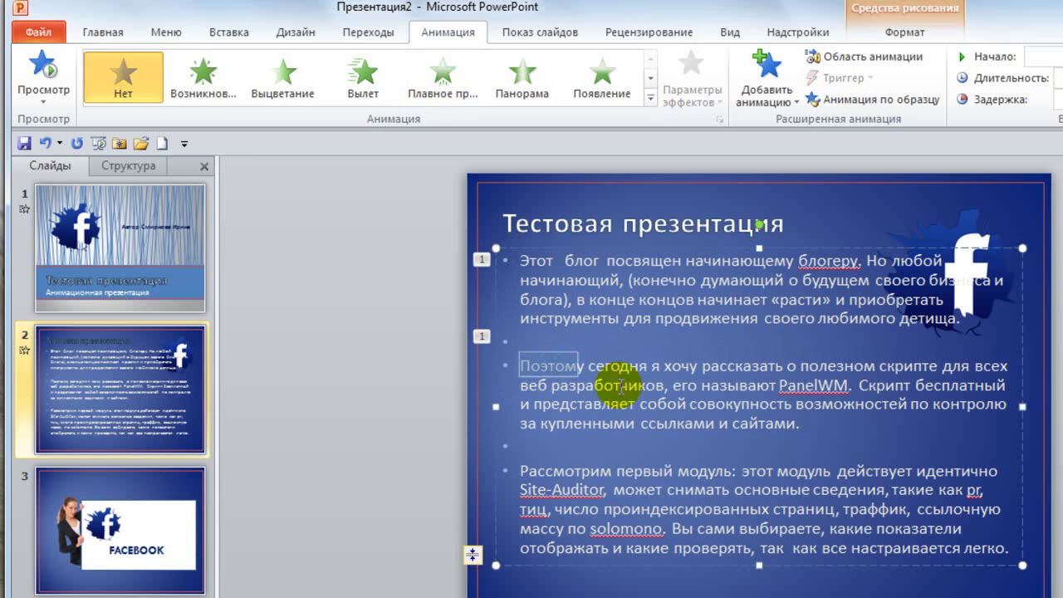
click(443, 76)
mouse_move(520, 470)
mouse_down()
mouse_move(885, 550)
mouse_move(971, 553)
mouse_up()
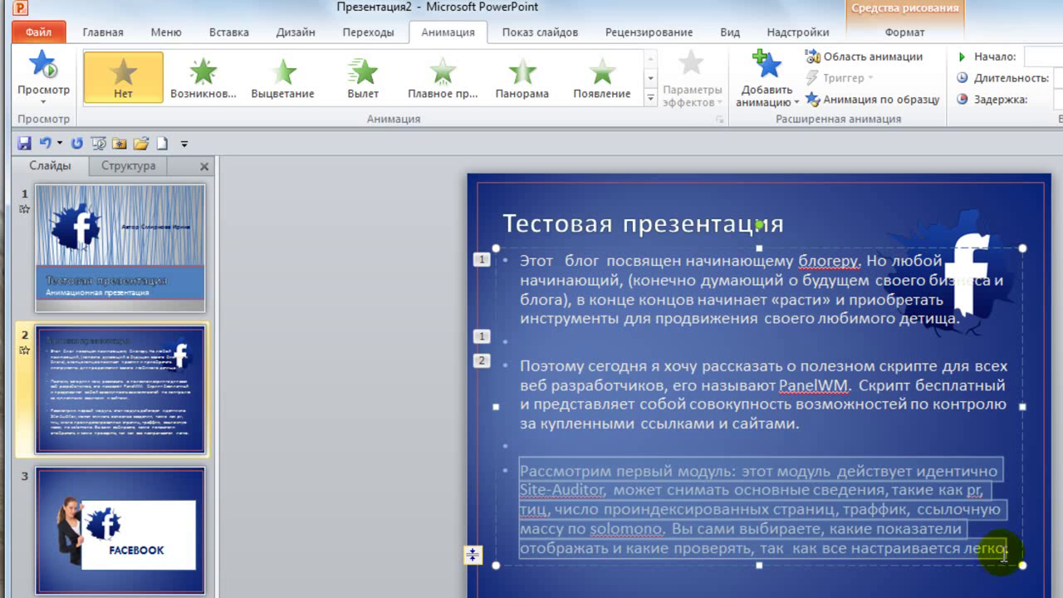
click(443, 77)
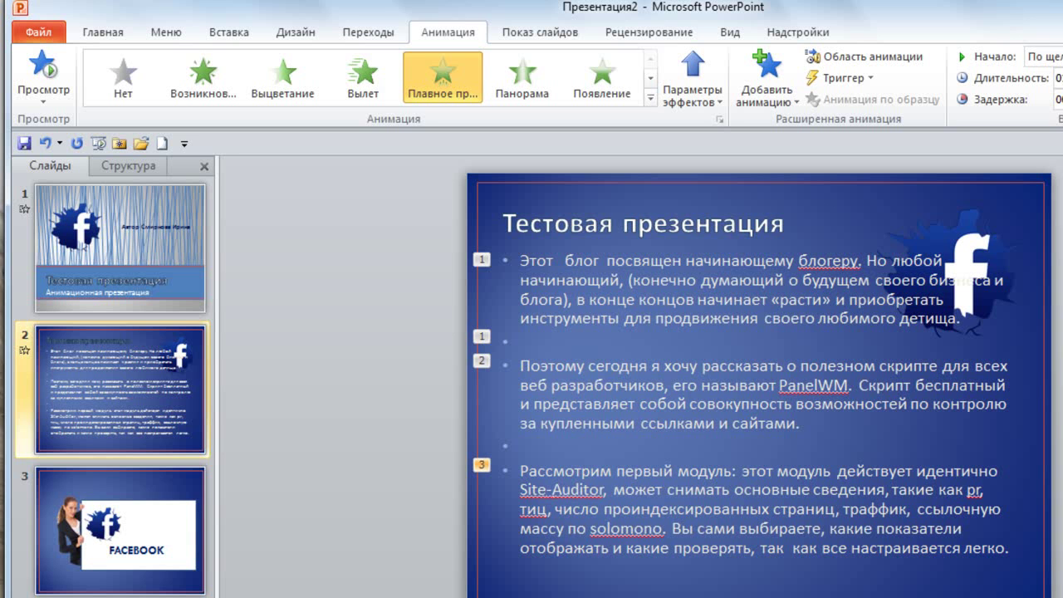
click(50, 73)
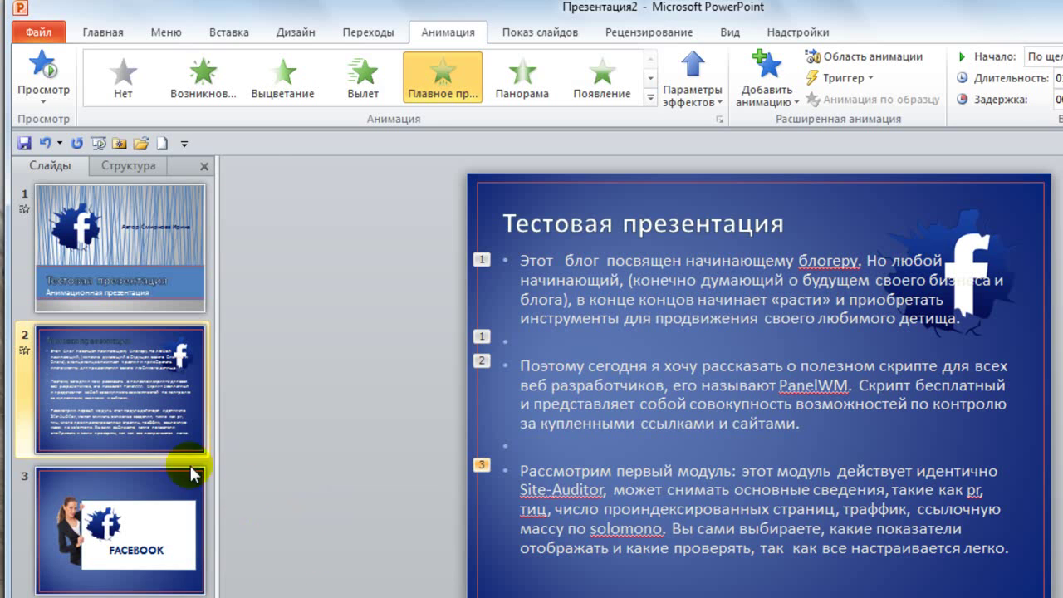
- On slide 3, try the woman picture further left, then return it beside the white Facebook sign
click(174, 492)
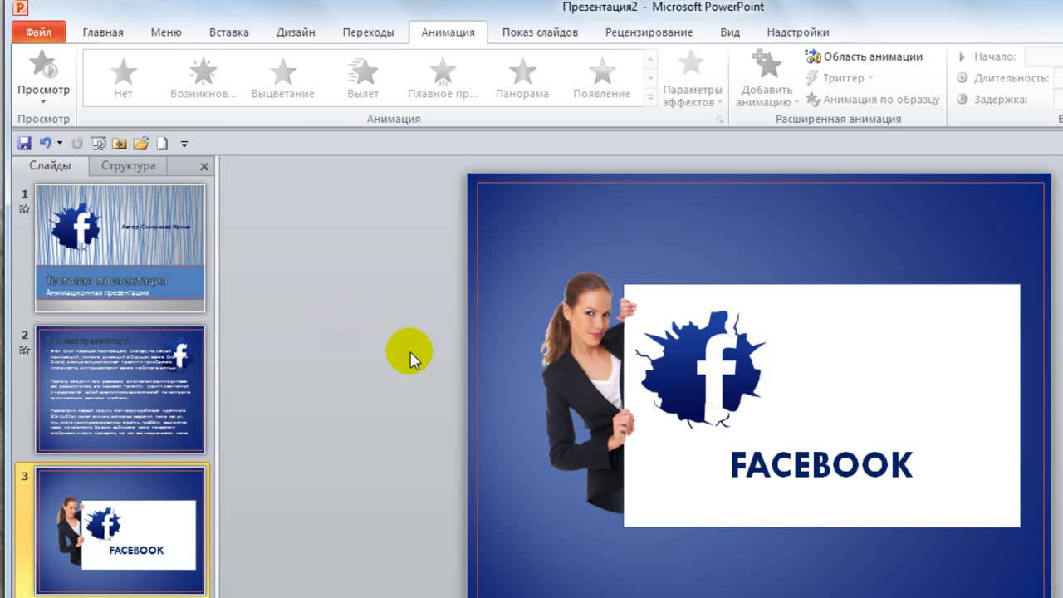
click(578, 386)
drag(578, 387, 544, 390)
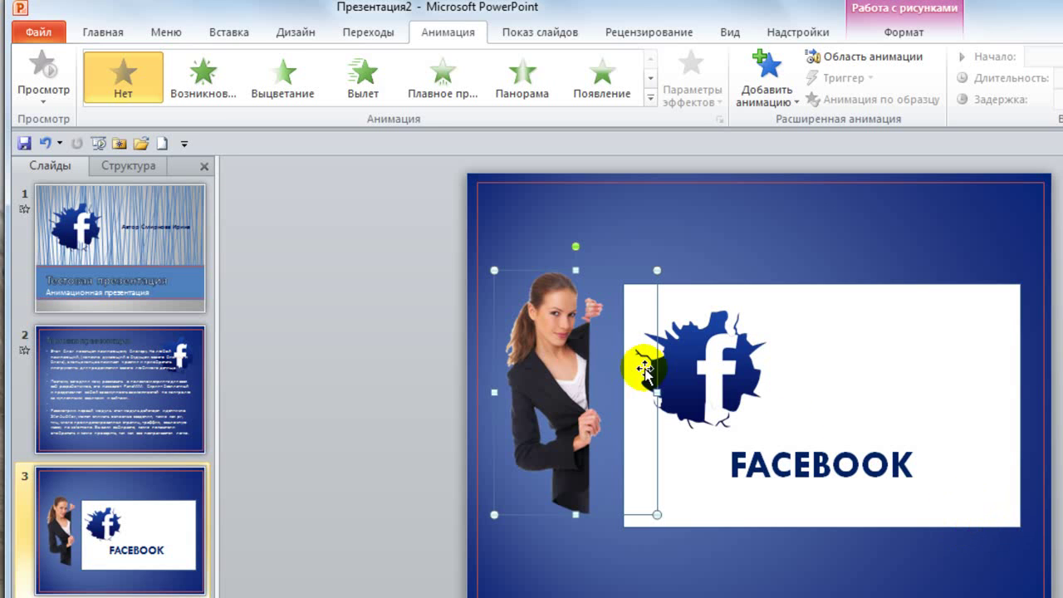
drag(561, 382, 594, 381)
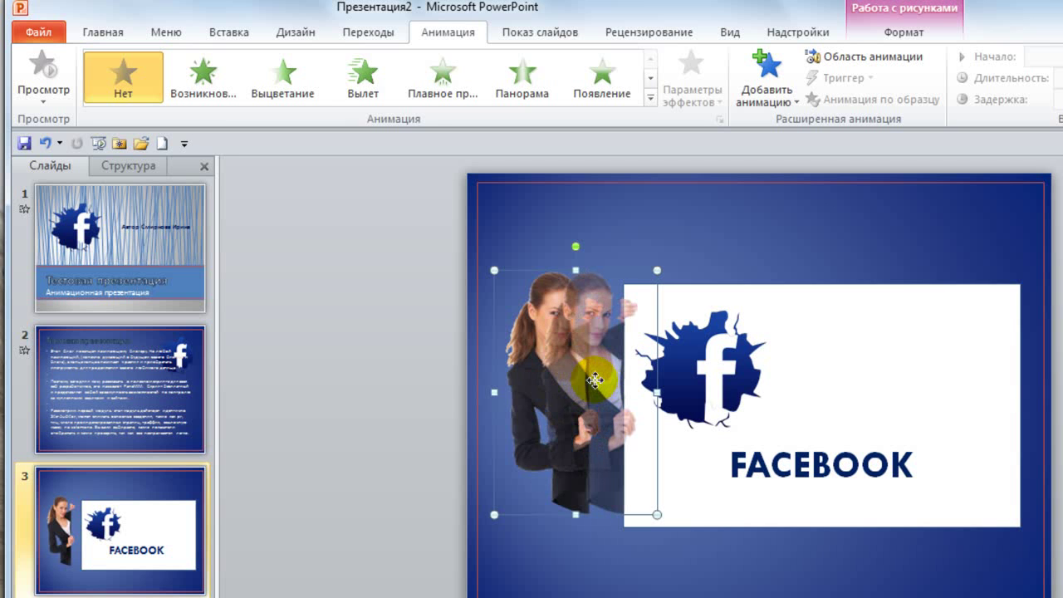
drag(594, 380, 597, 377)
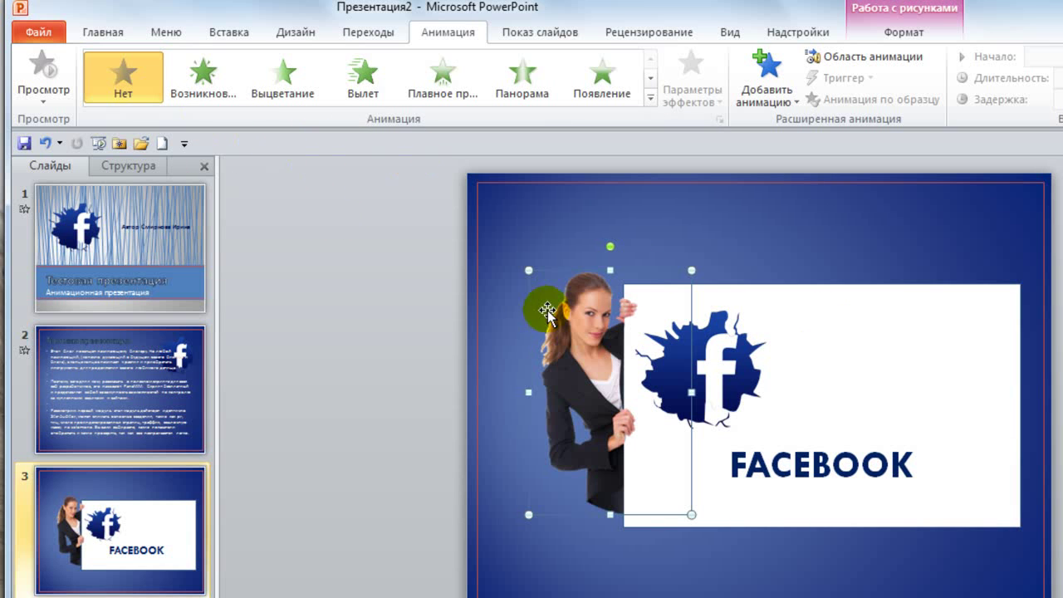
- Send the woman picture back one layer, then bring it forward in front of the white sign
click(907, 30)
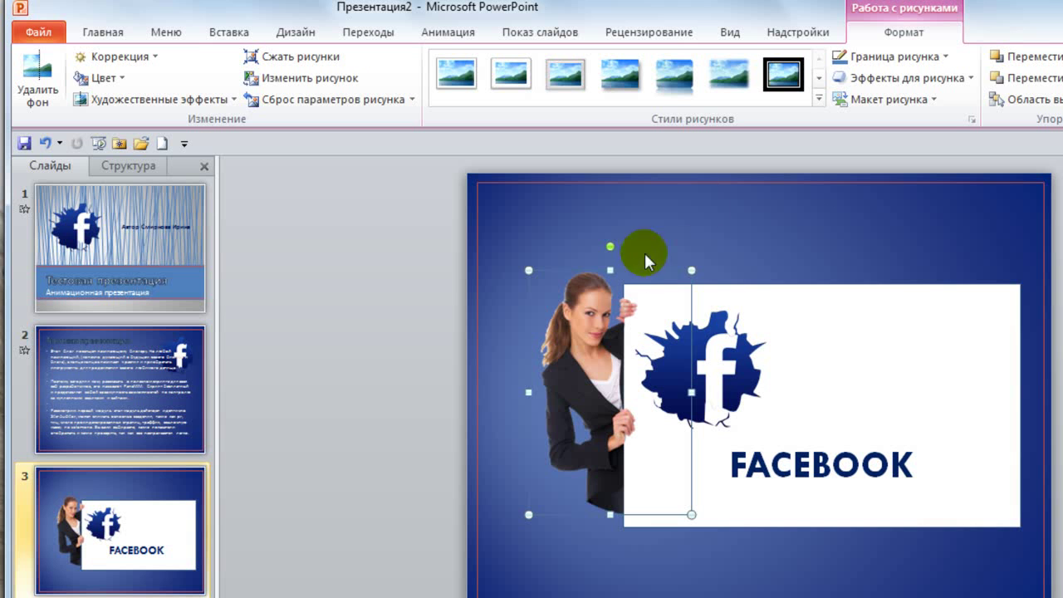
click(656, 304)
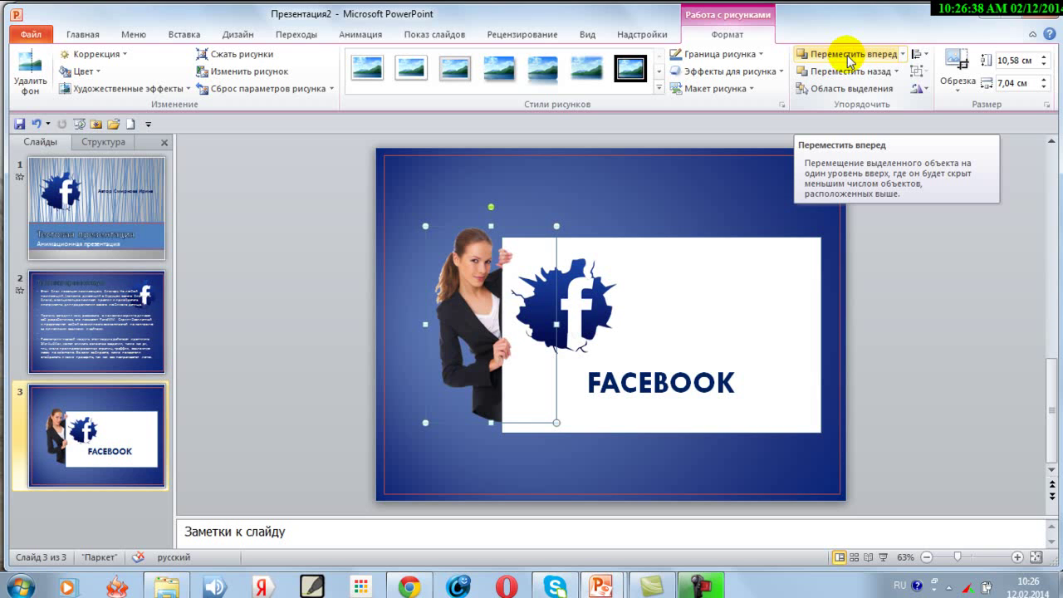
click(854, 73)
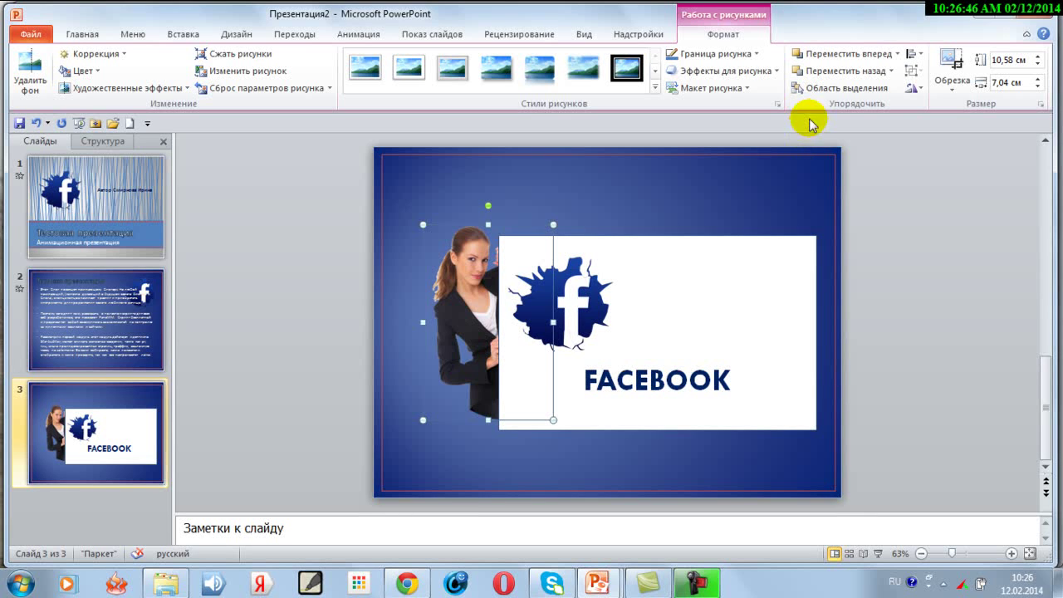
click(852, 57)
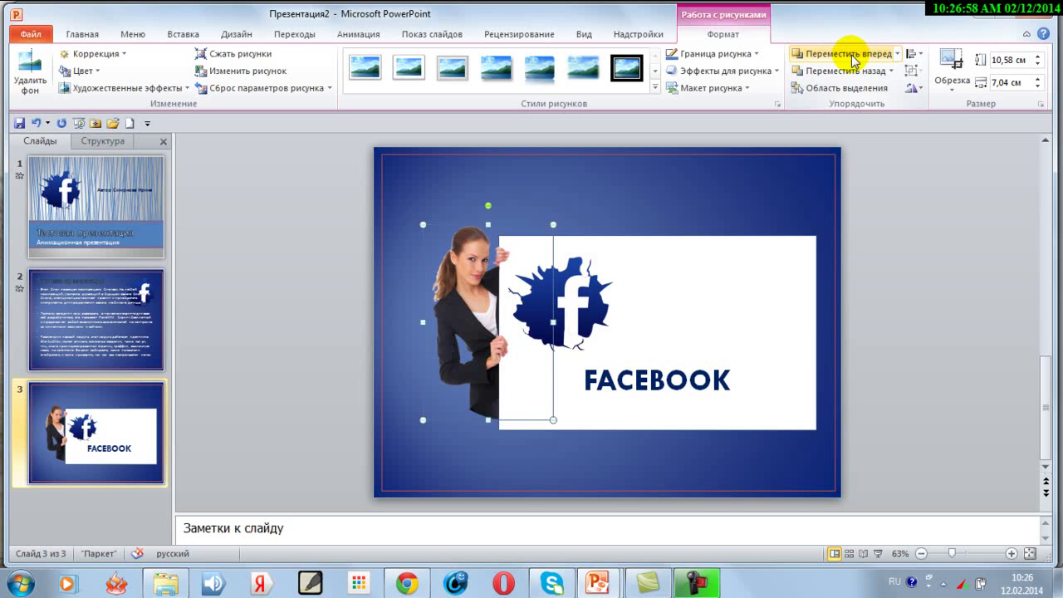
- Give the white Facebook sign a Панорама entrance and the woman picture a Вылет entrance
click(355, 34)
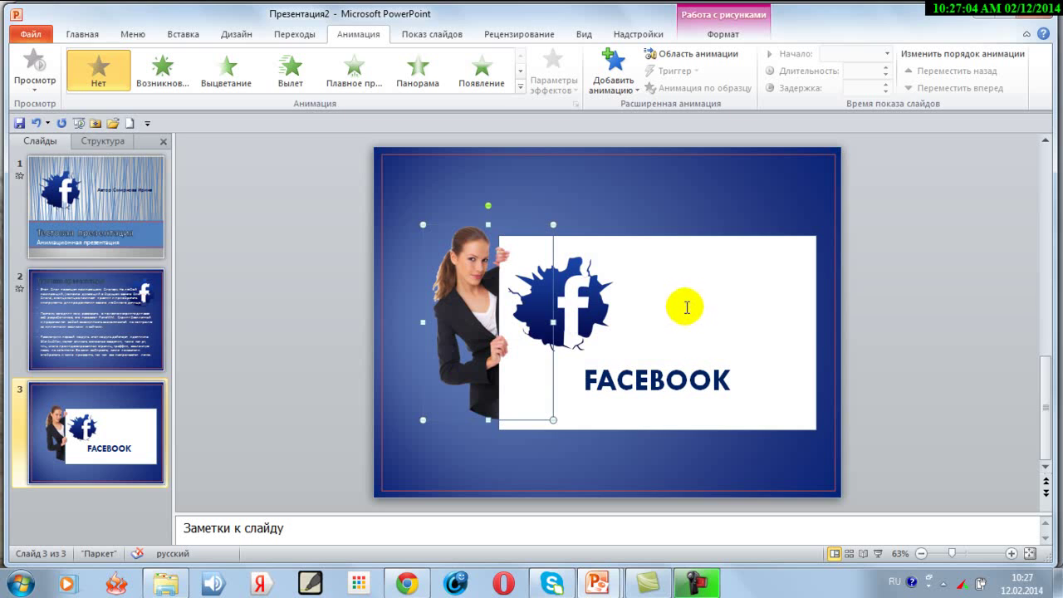
click(684, 238)
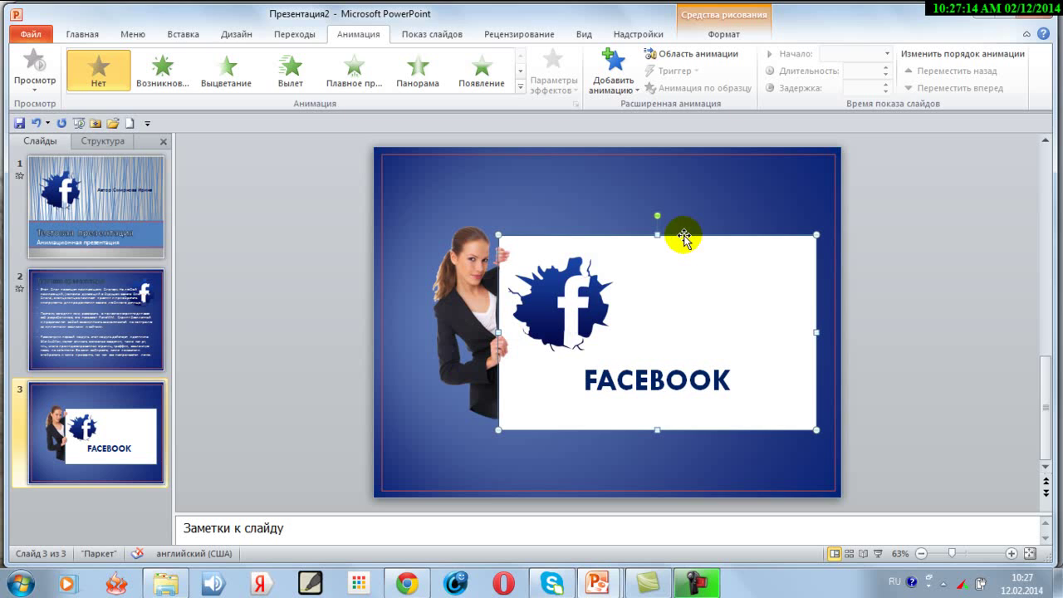
click(417, 77)
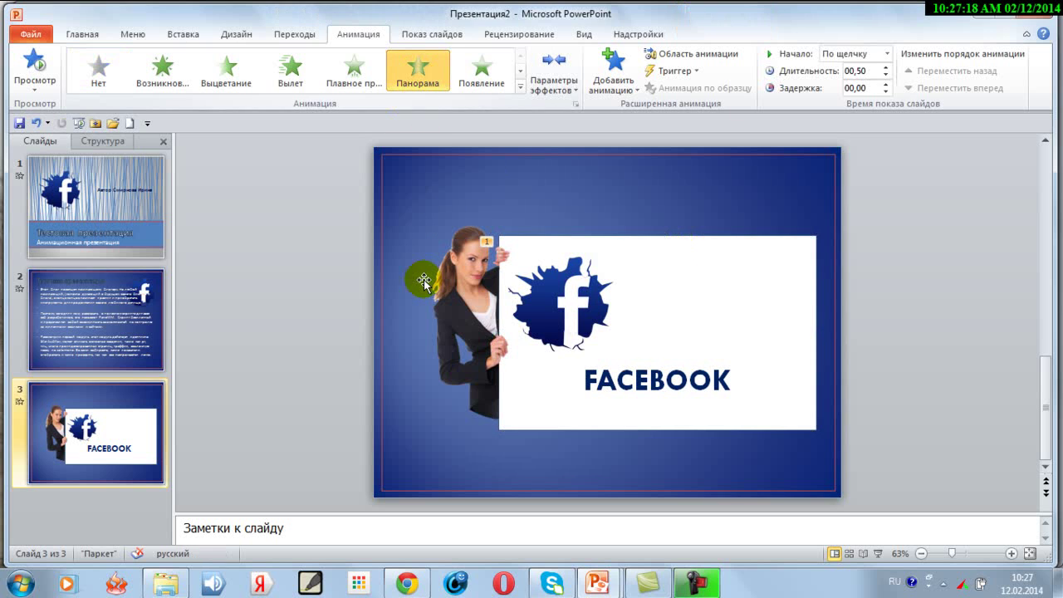
click(464, 309)
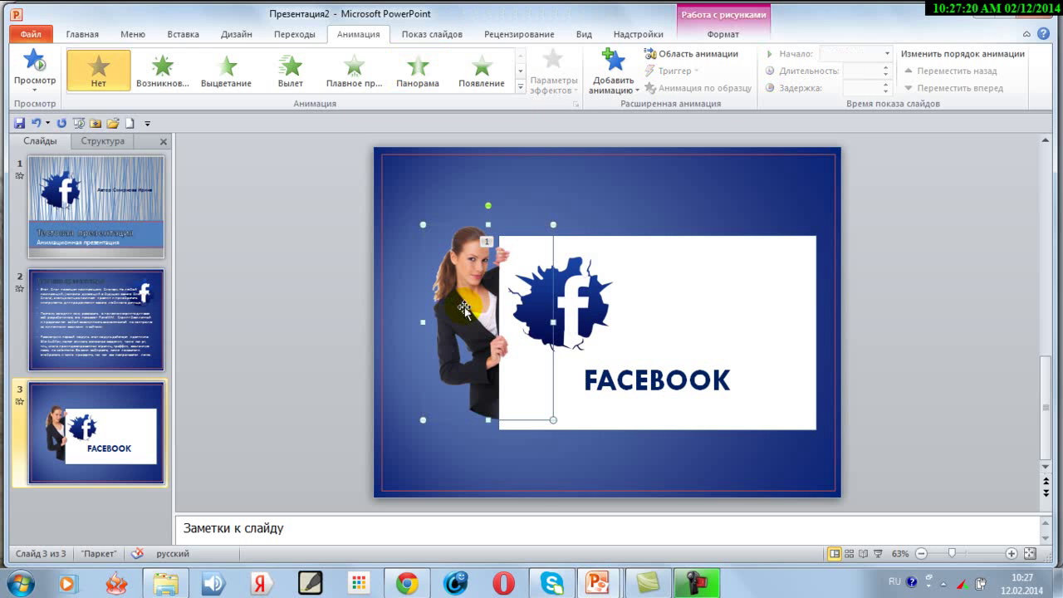
click(520, 87)
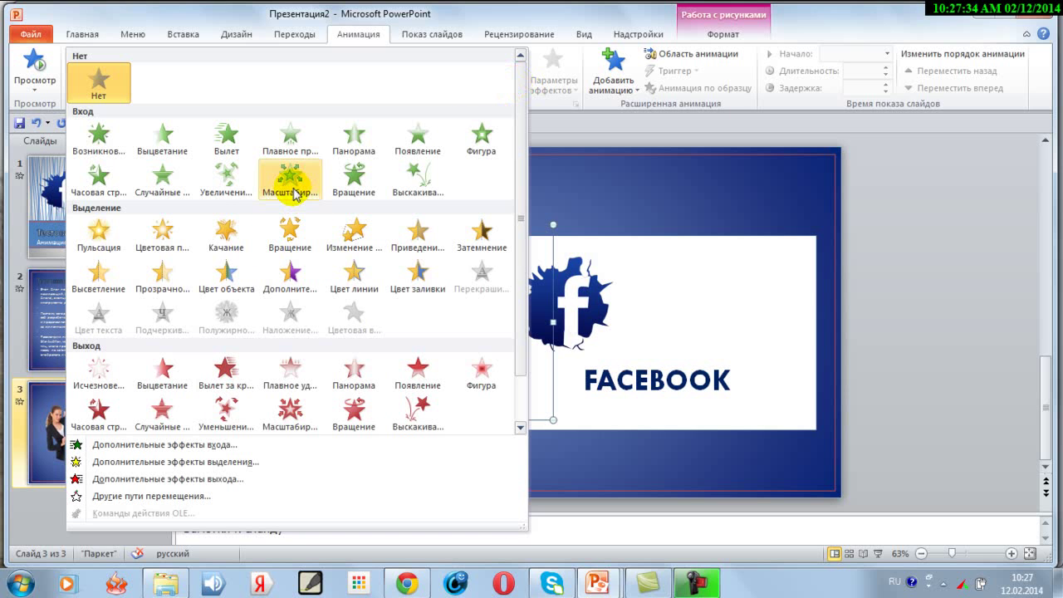
click(226, 141)
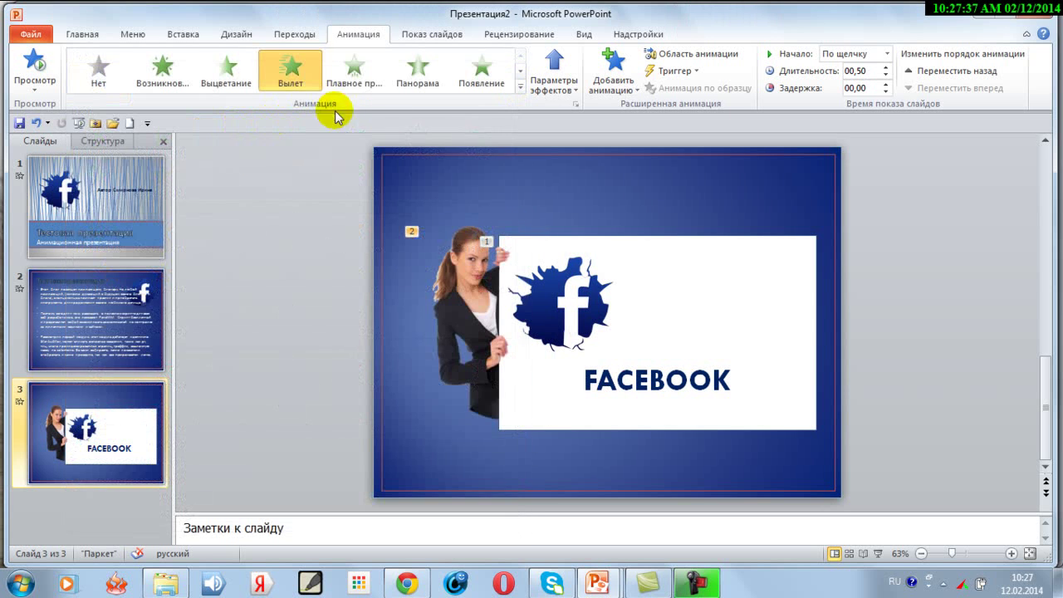
- Give the Facebook logo and the FACEBOOK text box Панорама entrances
click(565, 304)
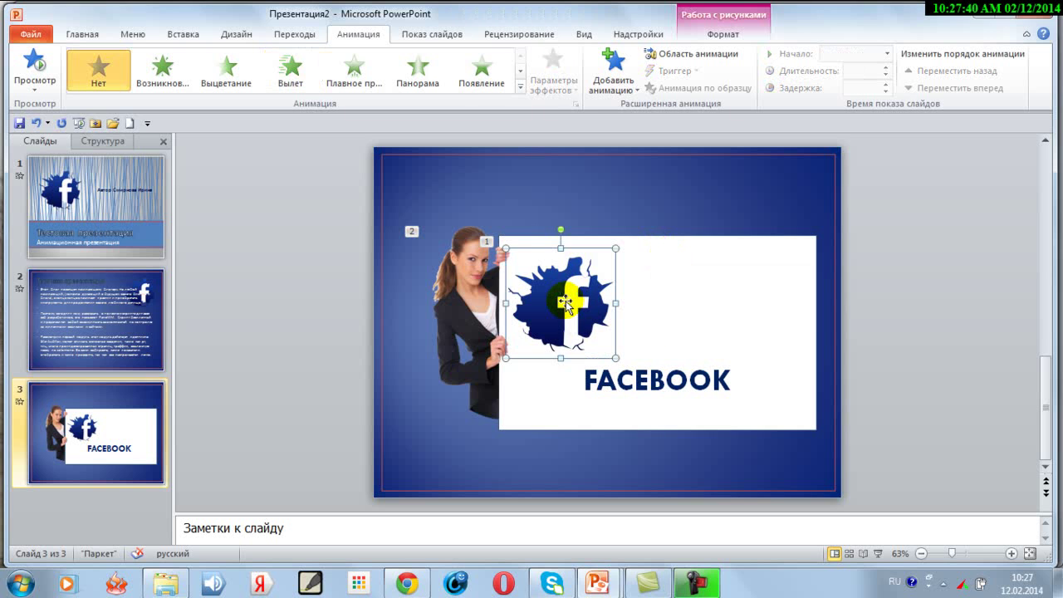
click(418, 69)
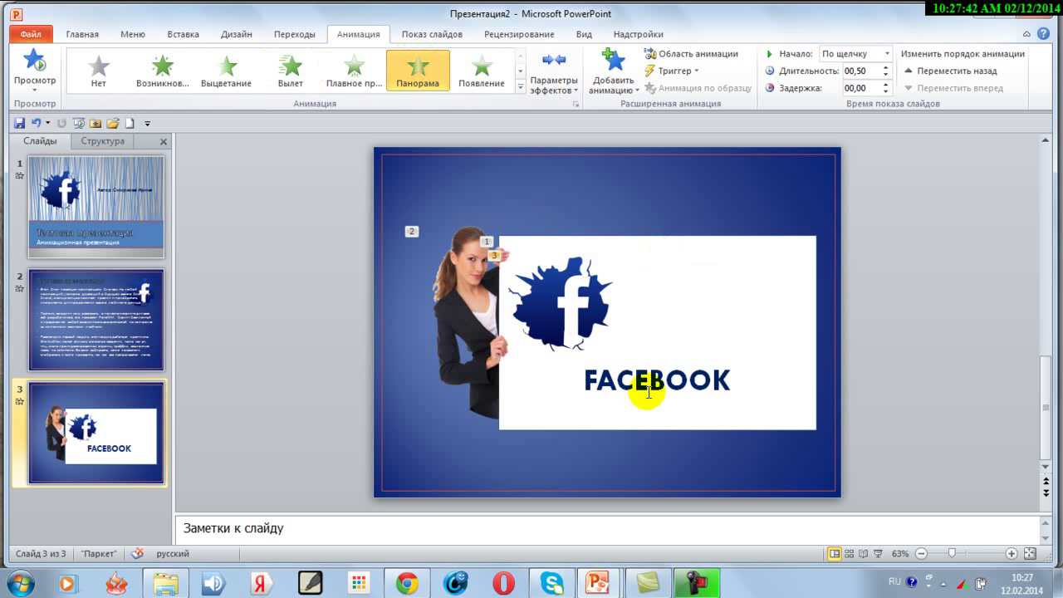
drag(581, 379, 737, 382)
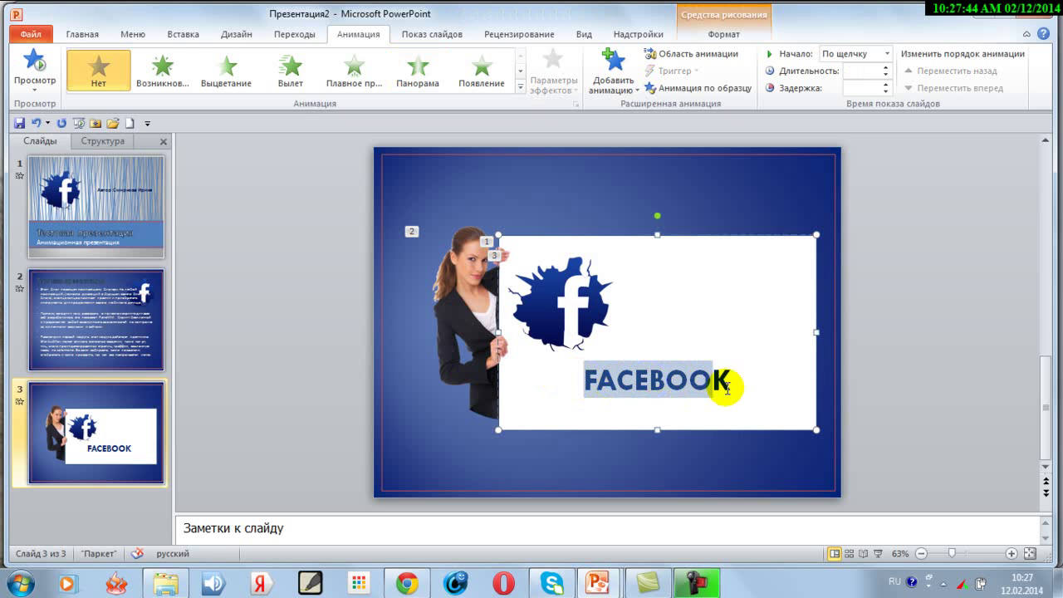
click(417, 69)
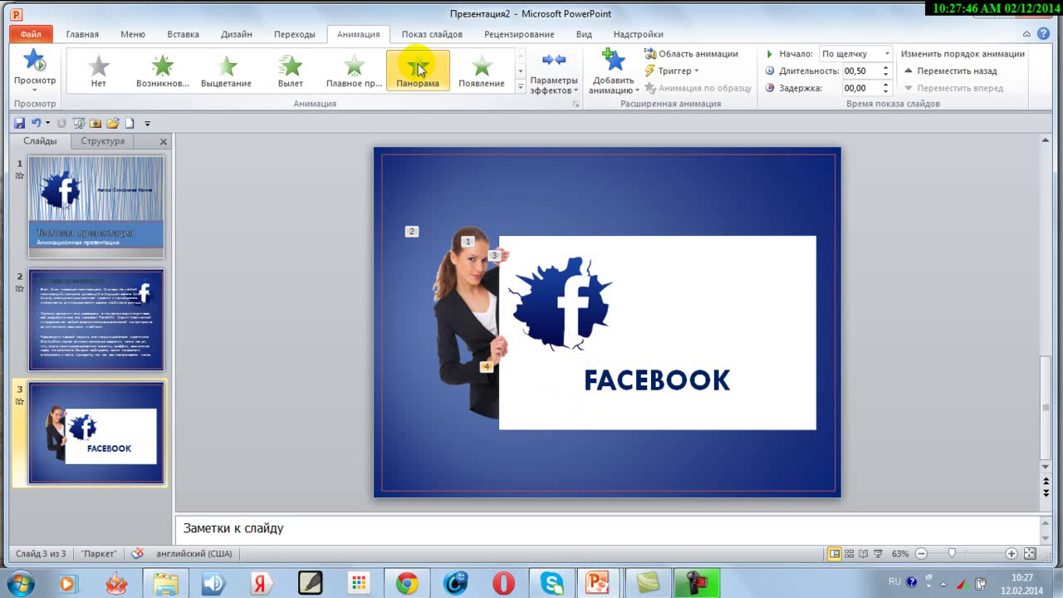
click(563, 298)
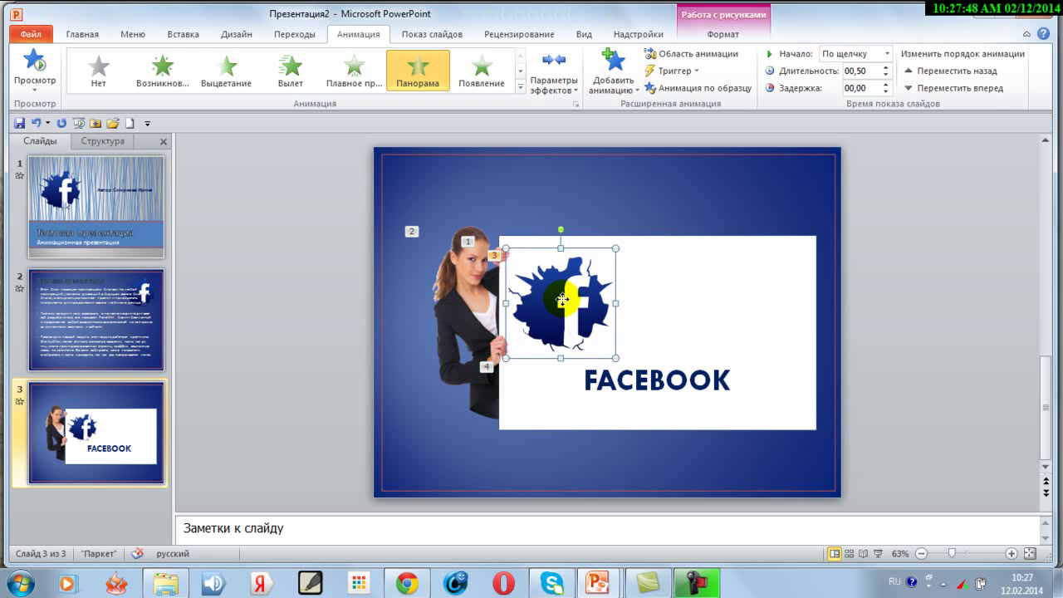
click(520, 92)
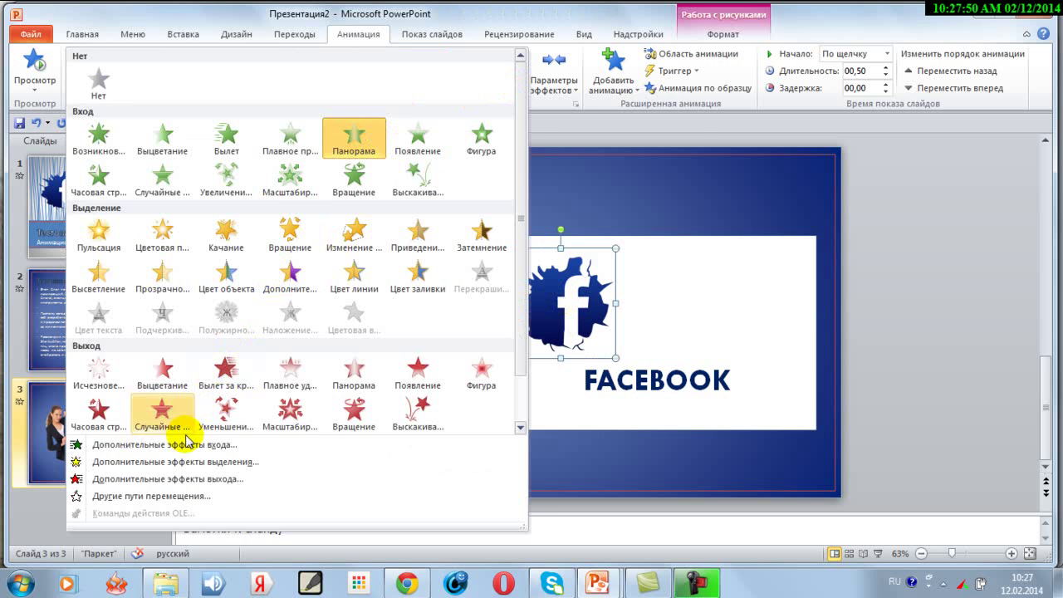
- Replace the logo's Панорама entrance with Увеличение с поворотом from the full entrance-effects list
click(207, 443)
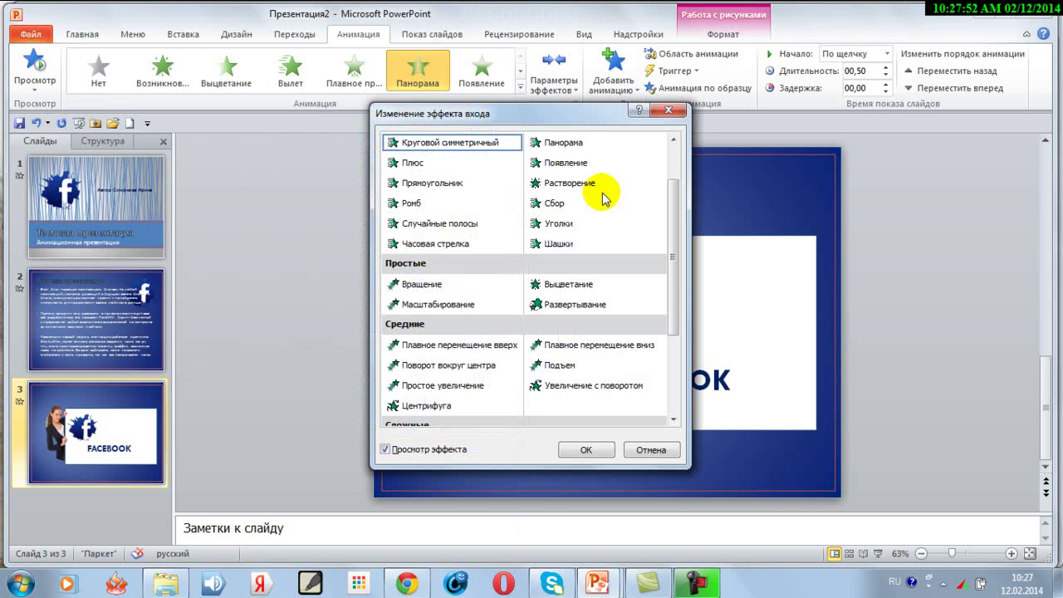
drag(671, 215, 671, 314)
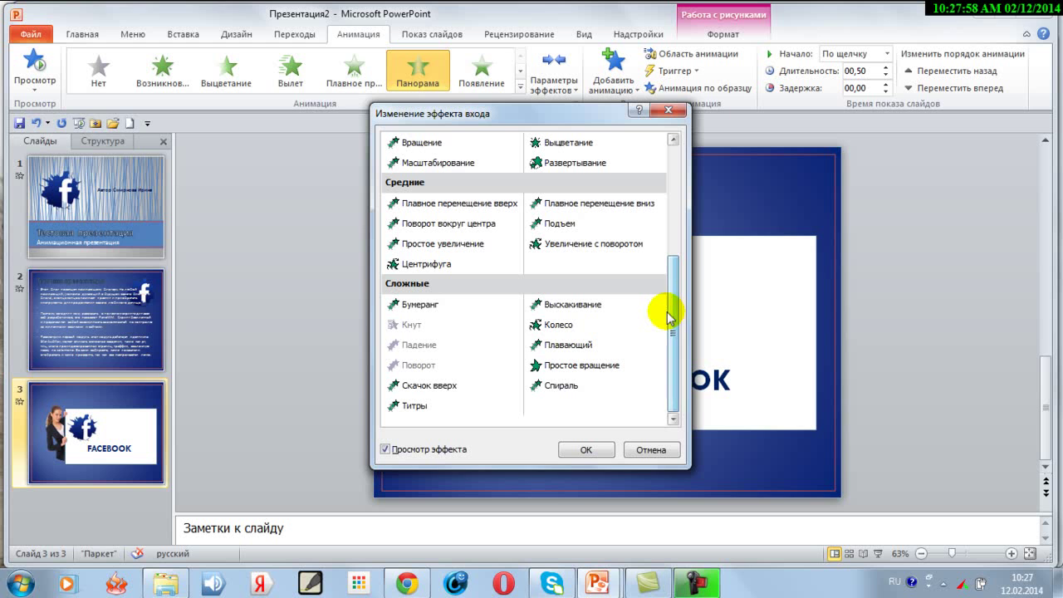
click(583, 245)
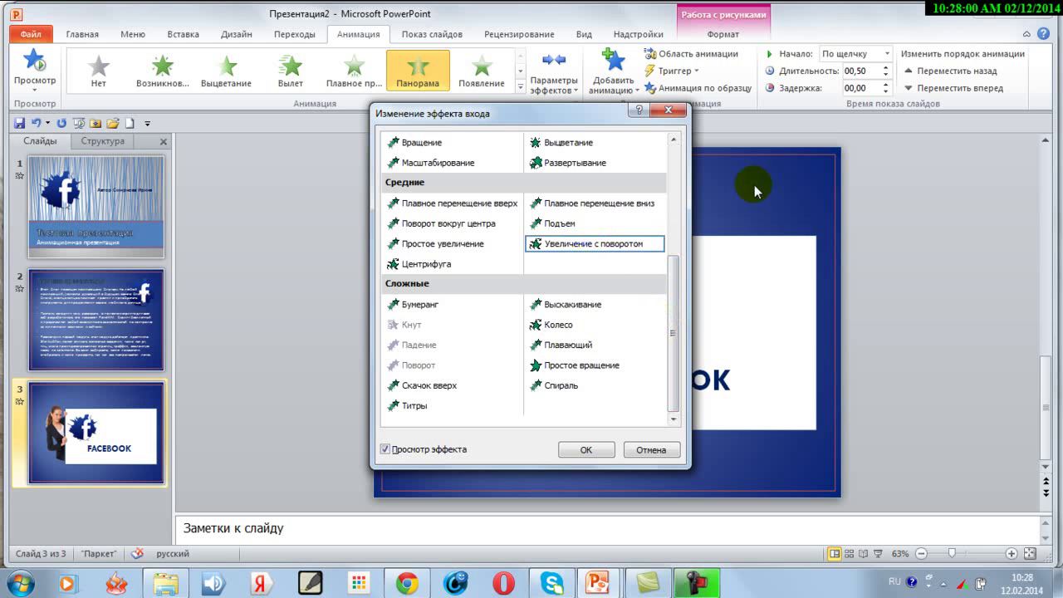
click(607, 450)
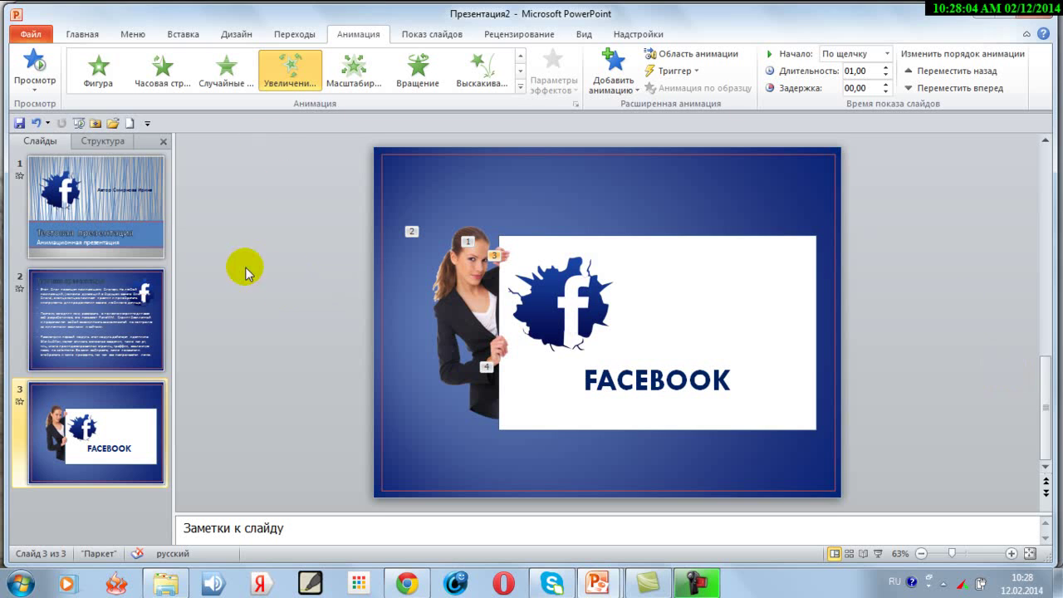
- Apply the Возникновение entrance to the woman picture and preview slide 3's animations
click(33, 66)
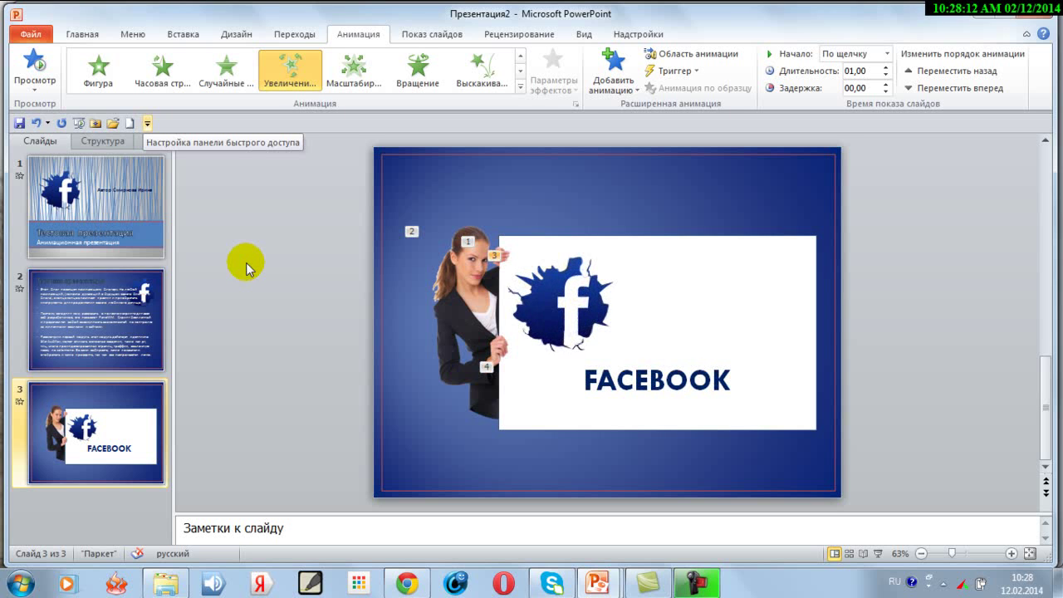
click(470, 304)
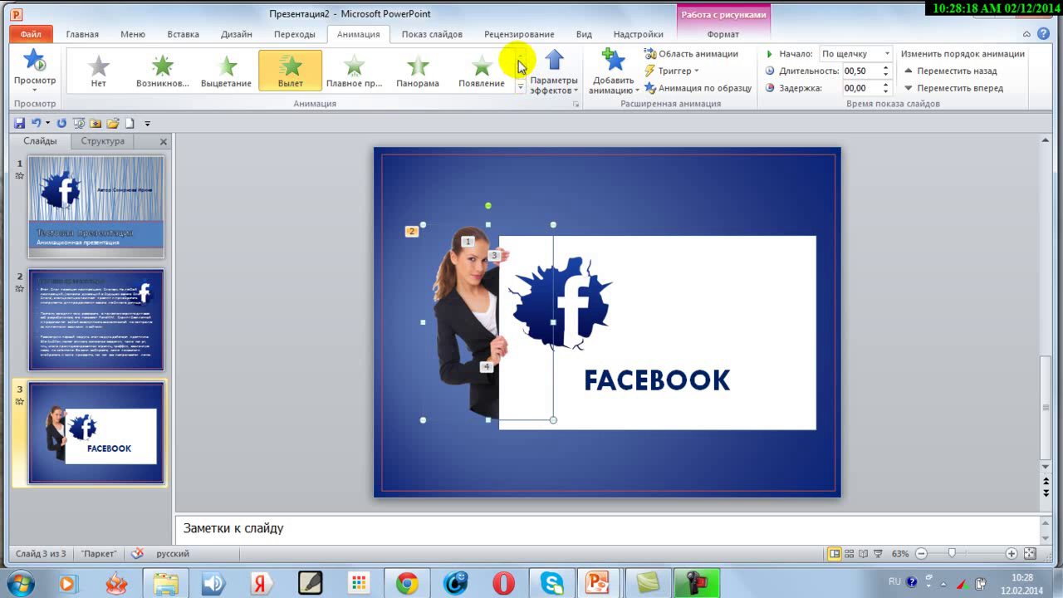
click(520, 88)
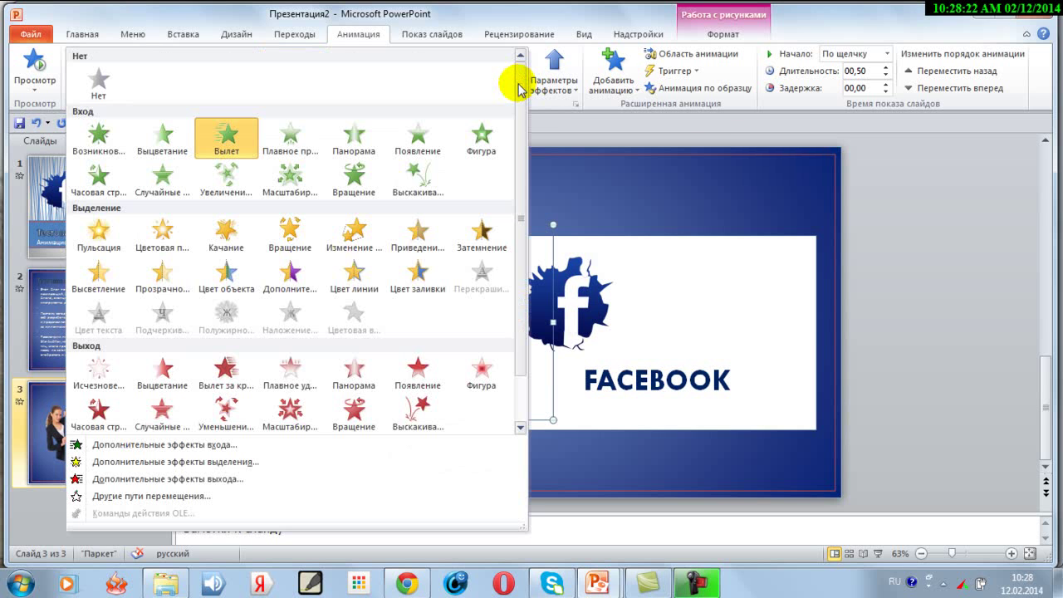
click(95, 134)
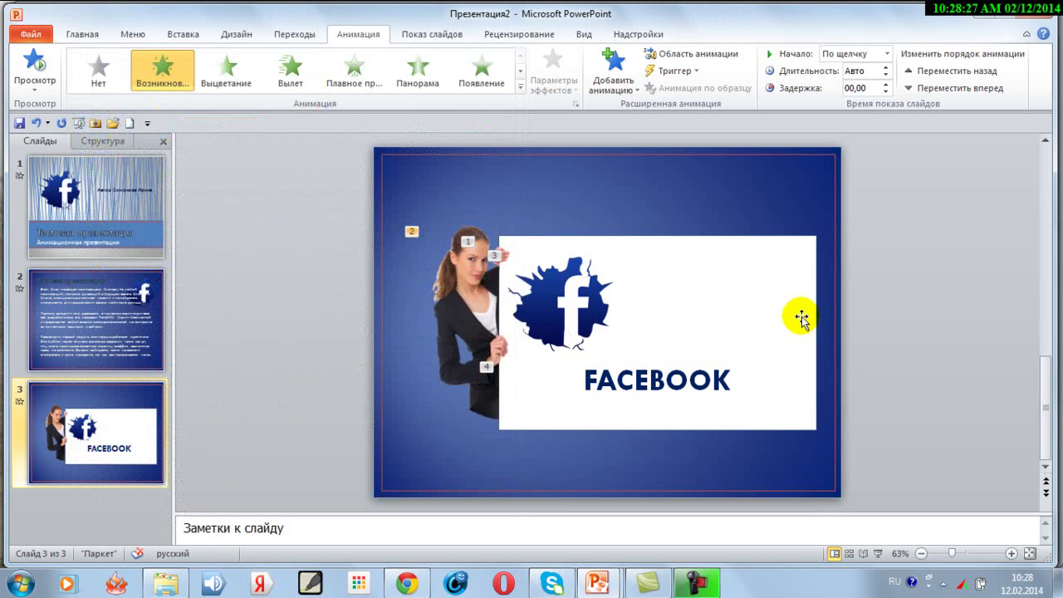
click(31, 70)
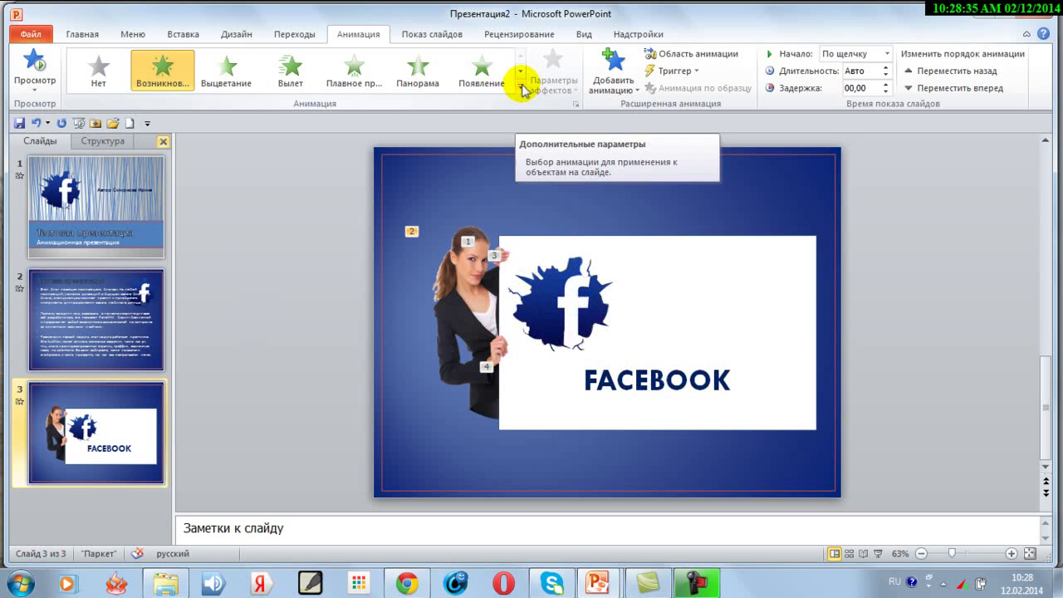
- Switch the woman picture to the Появление entrance (00,50) and preview again
click(479, 301)
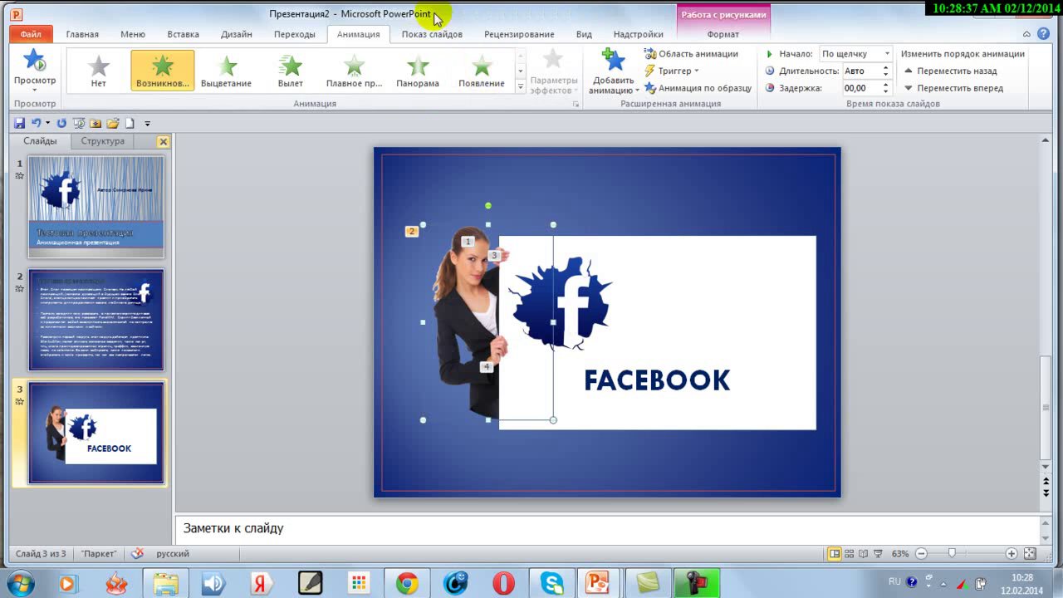
click(482, 71)
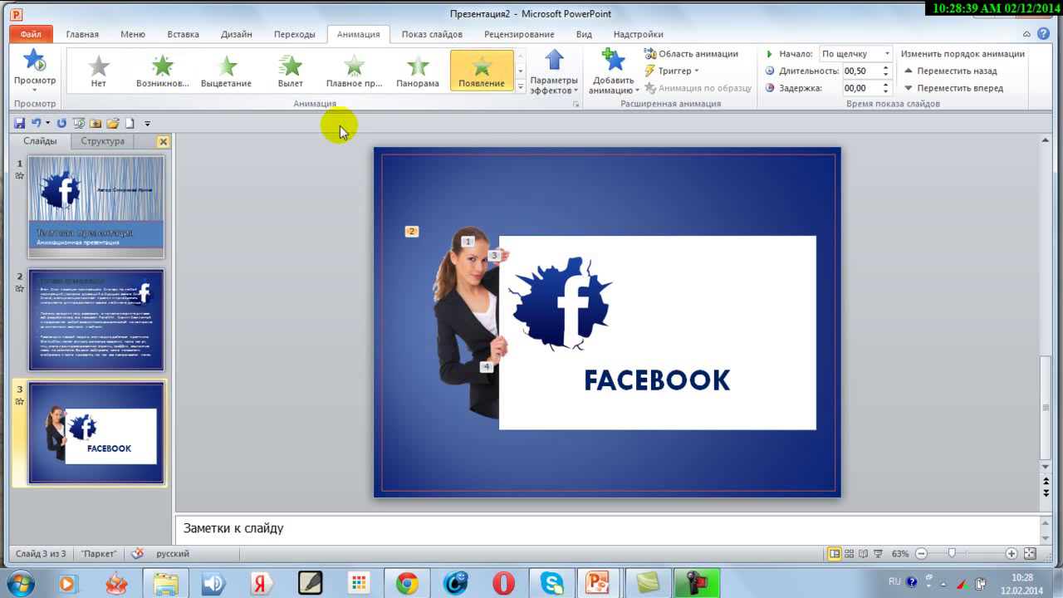
click(34, 67)
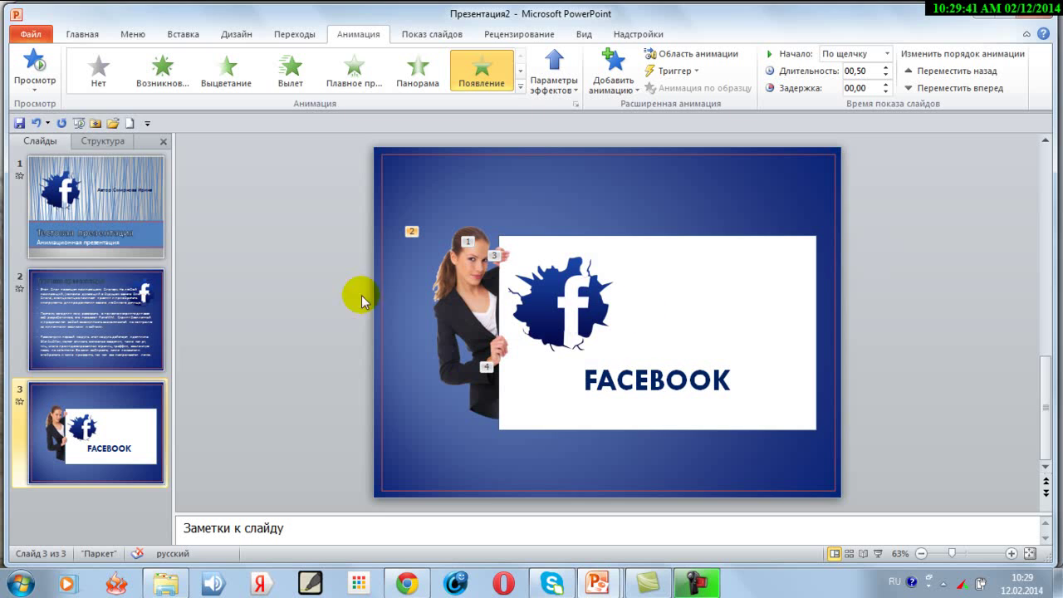
- Run the show from slide 1, reveal slide 2's three paragraphs one by one, then advance to slide 3
click(80, 125)
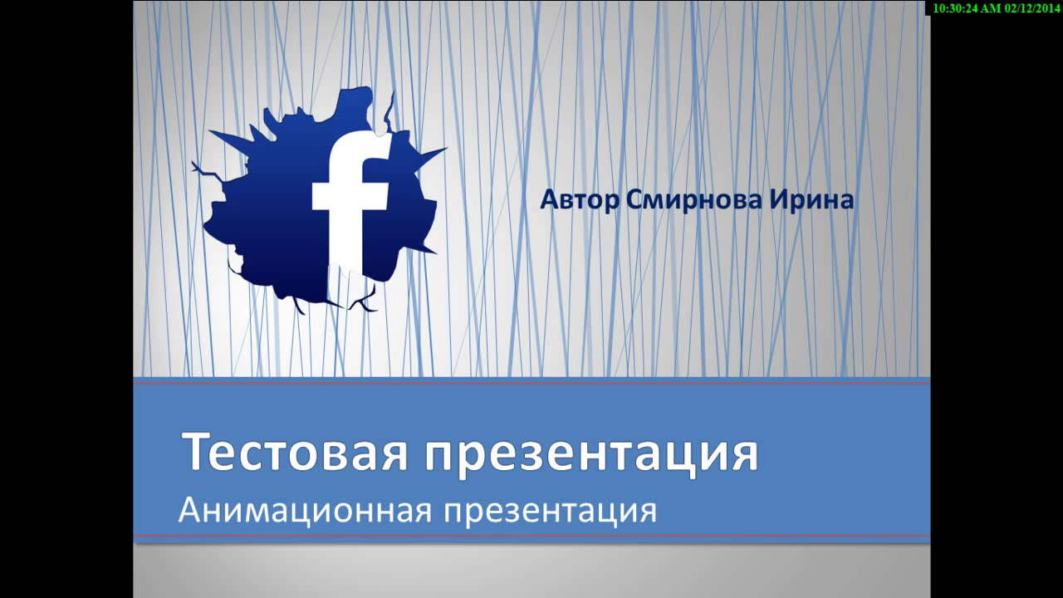
key(Right)
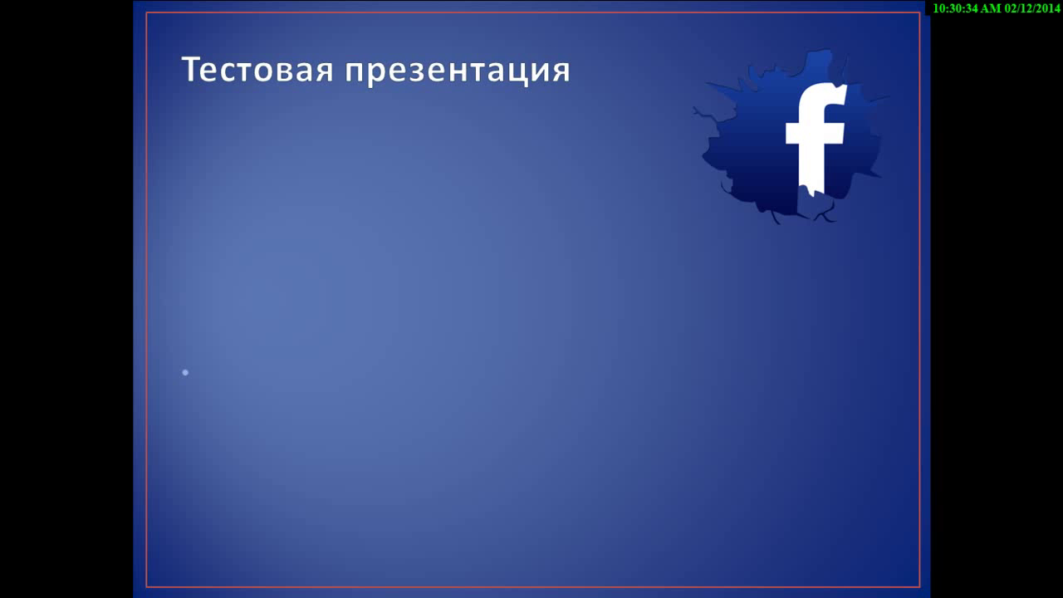
key(Right)
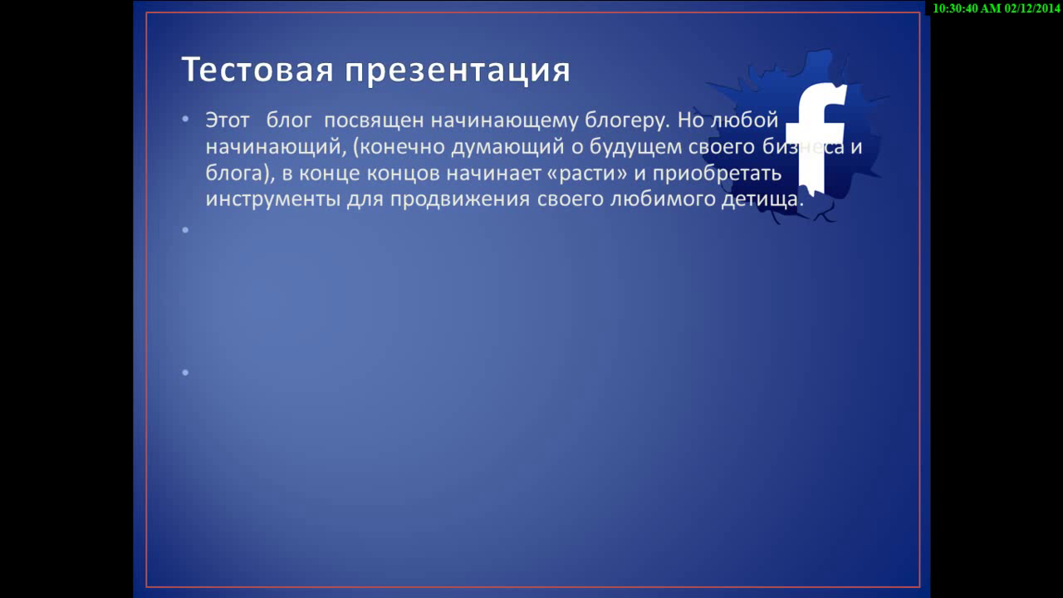
key(space)
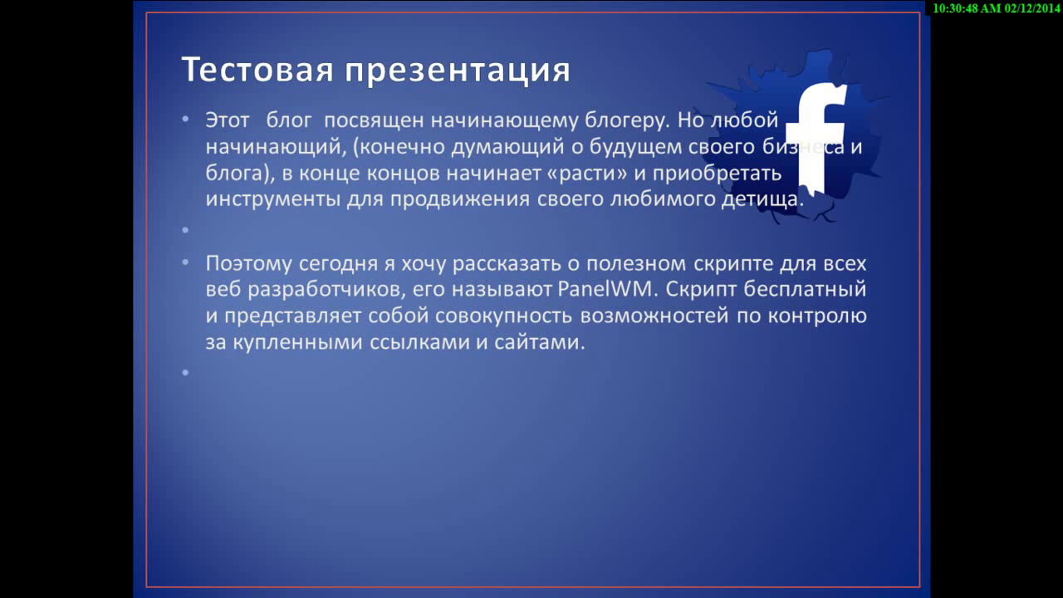
key(space)
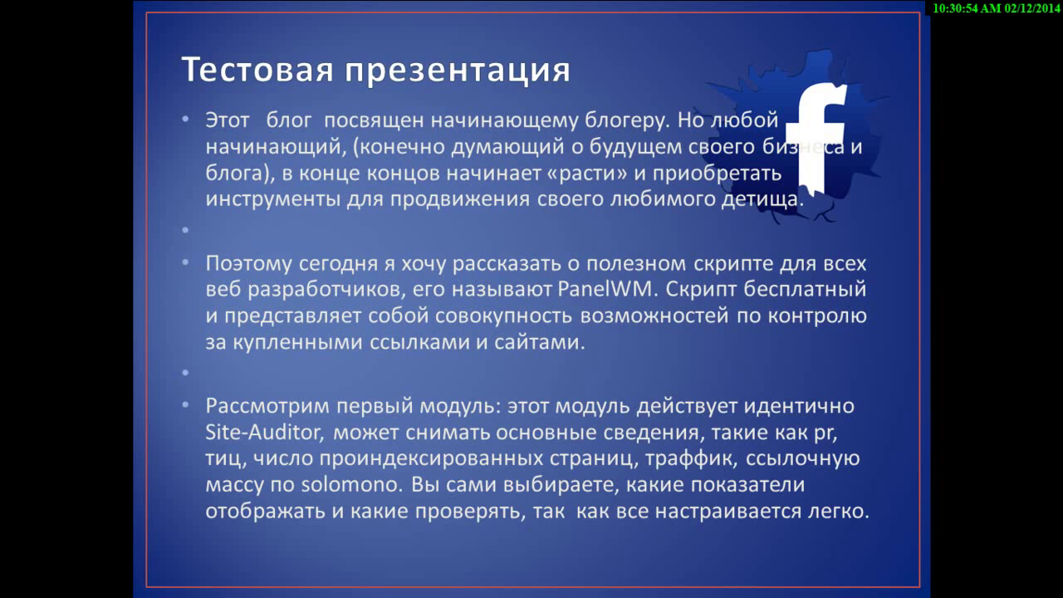
key(space)
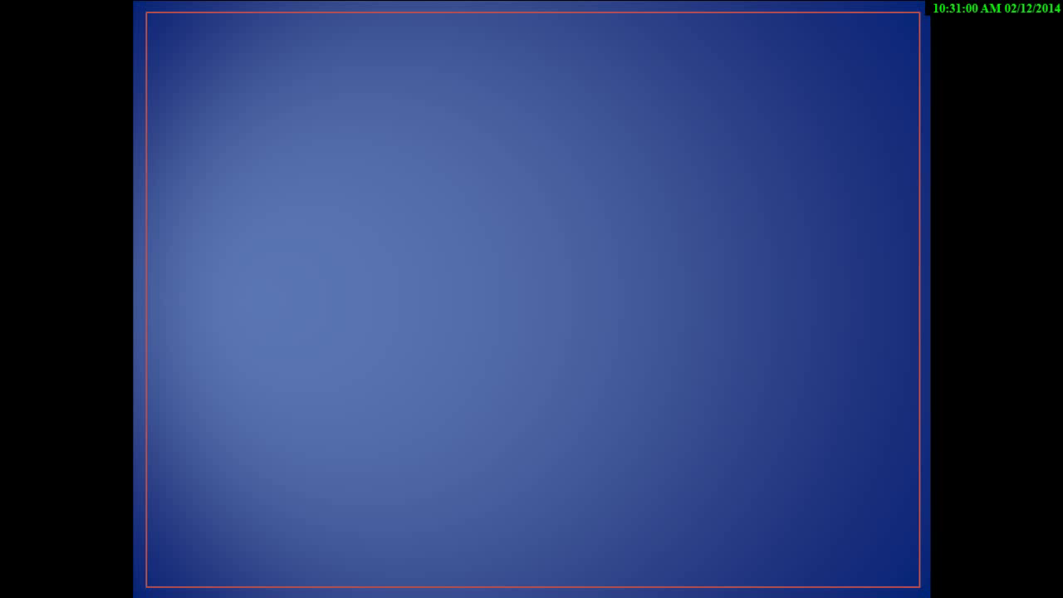
- Reveal slide 3's white panel, woman, cracked logo and FACEBOOK word, then end the show
key(Right)
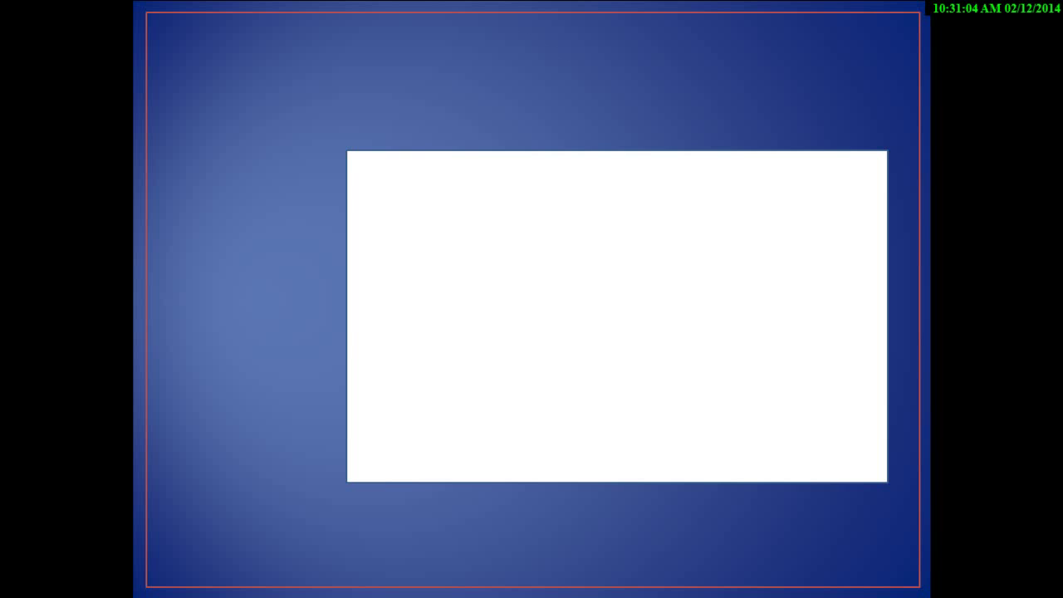
key(Right)
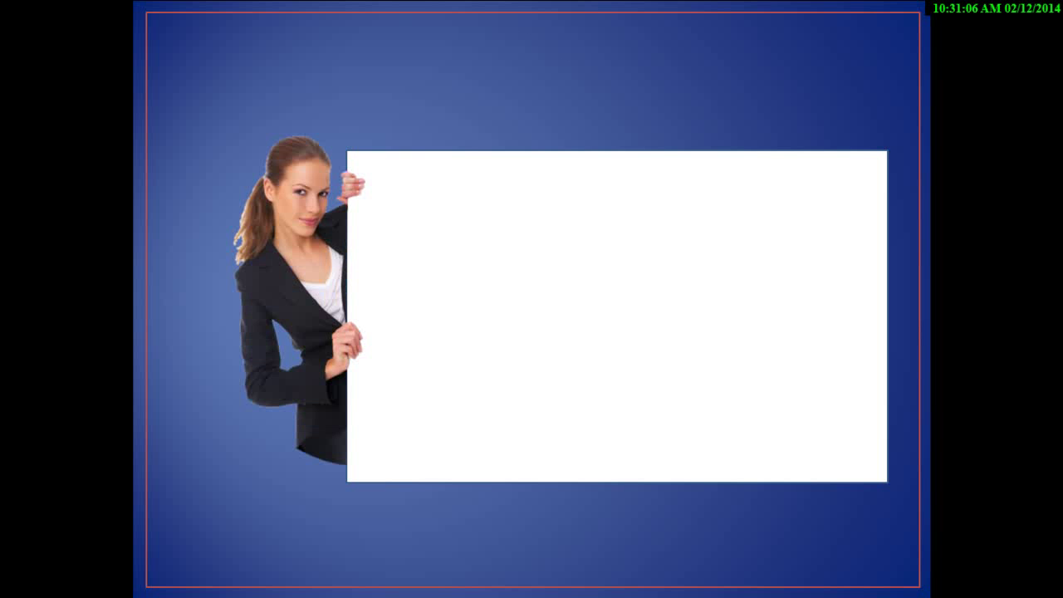
key(Right)
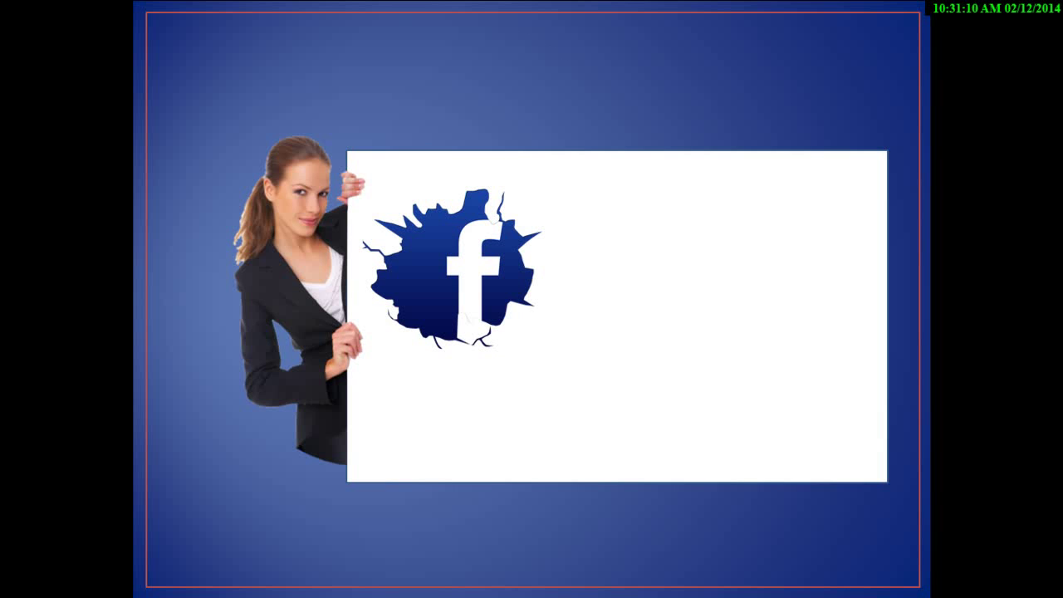
key(Right)
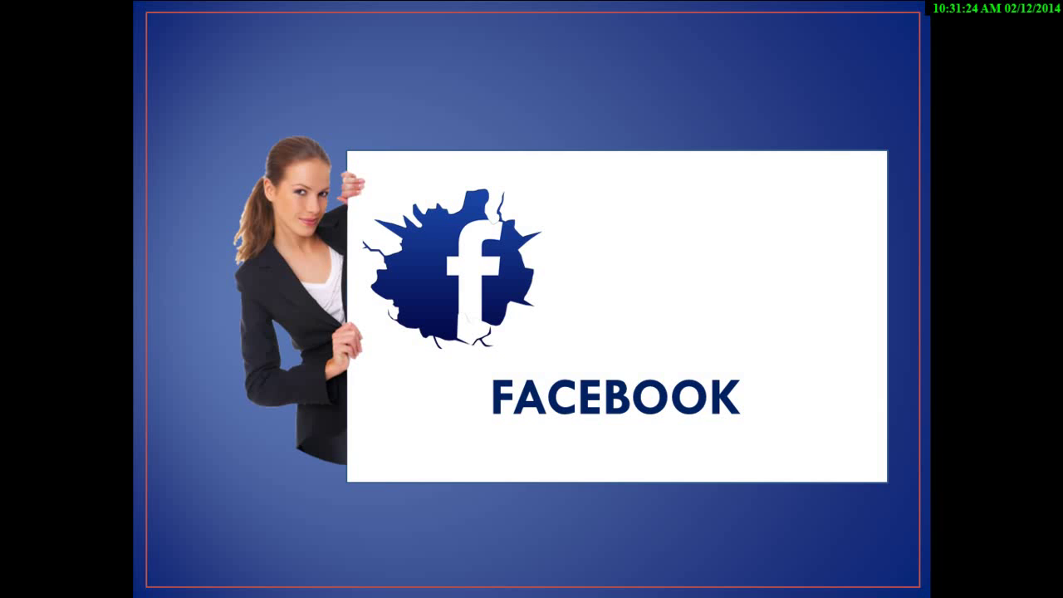
key(Escape)
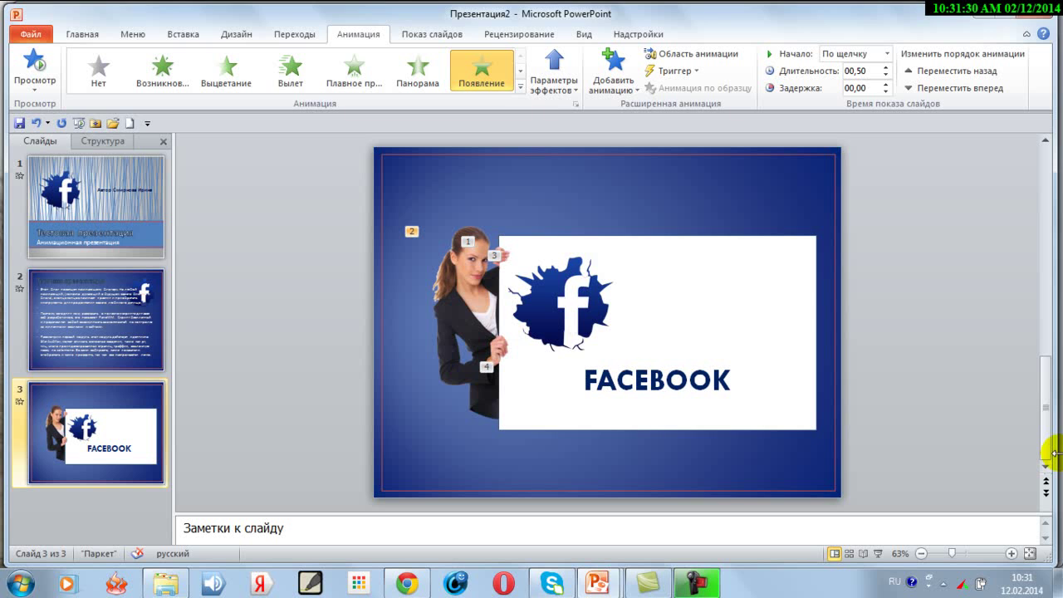
- Set the woman picture's entrance direction to Справа so it comes in from the right
click(889, 219)
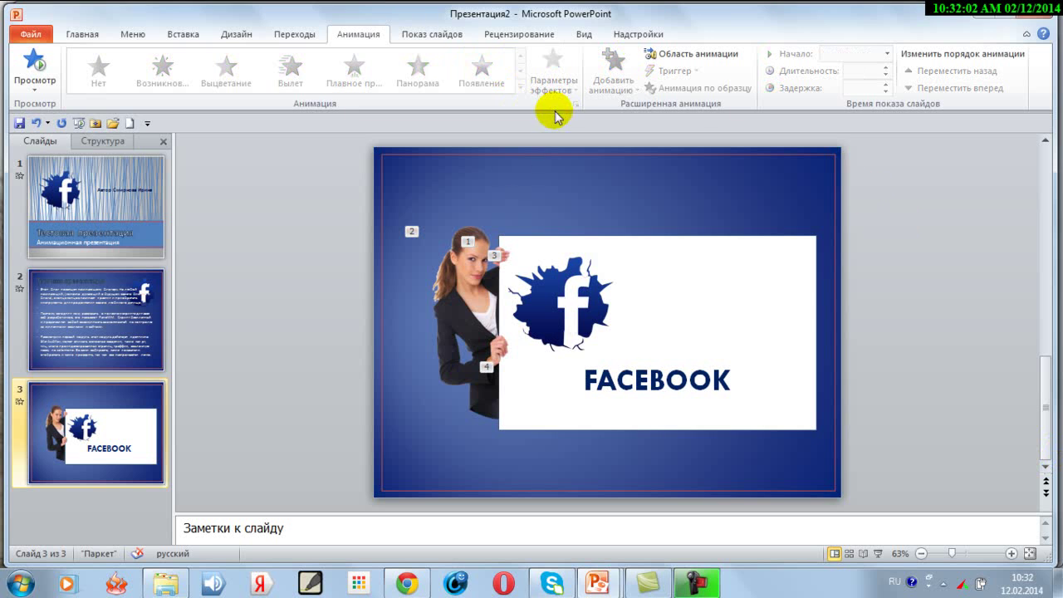
click(469, 314)
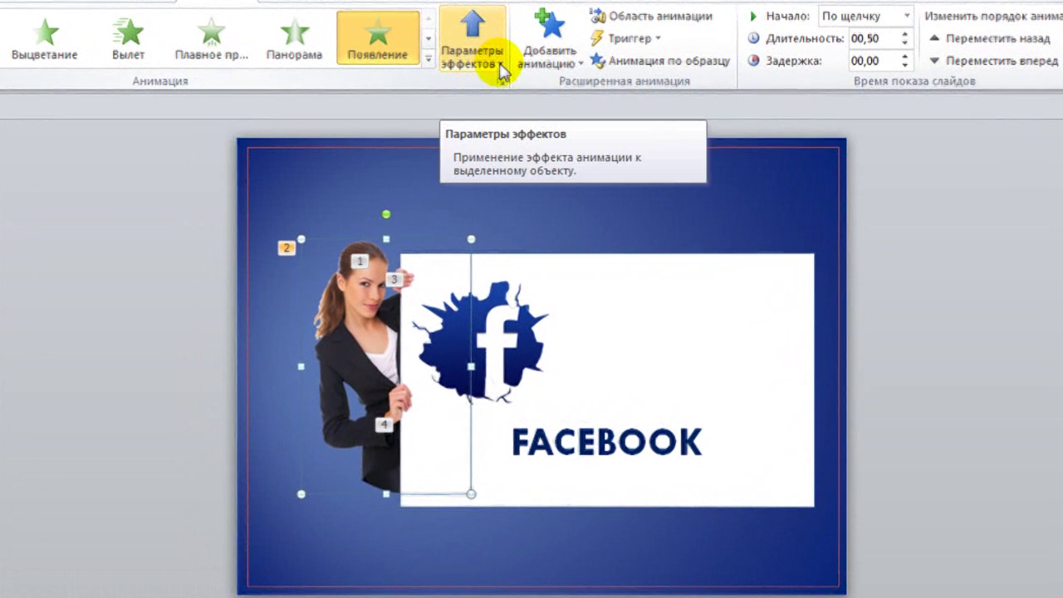
click(558, 83)
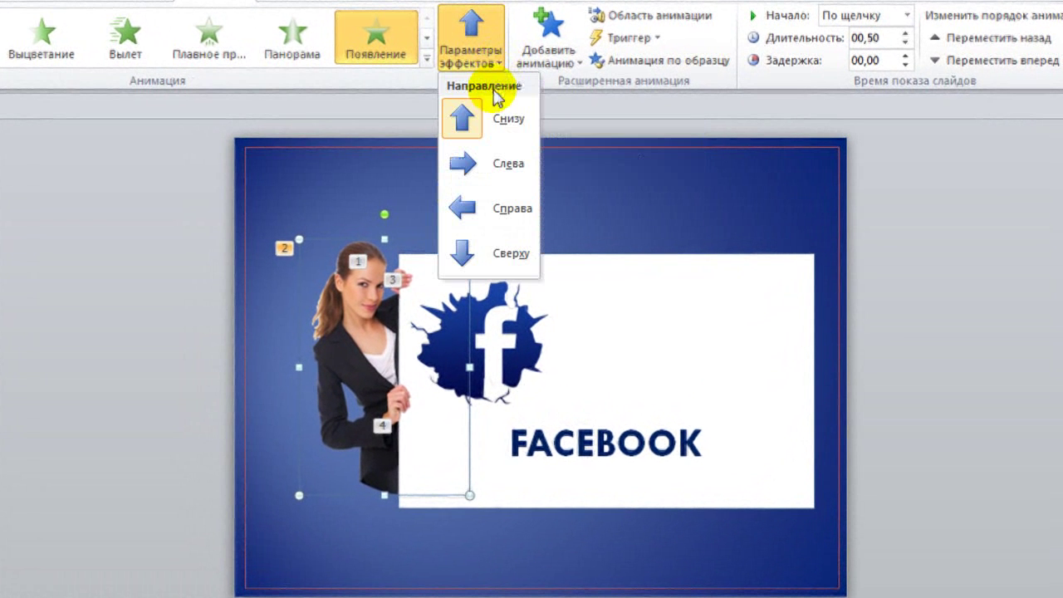
click(506, 208)
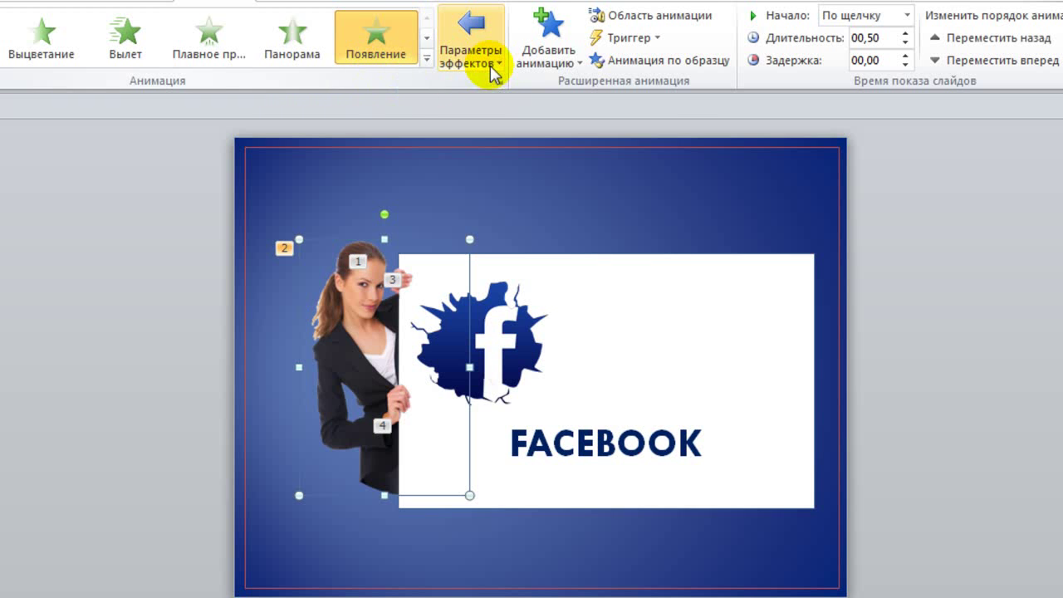
- Change the woman picture's entrance to Панорама, leaving its direction options unchanged
click(288, 40)
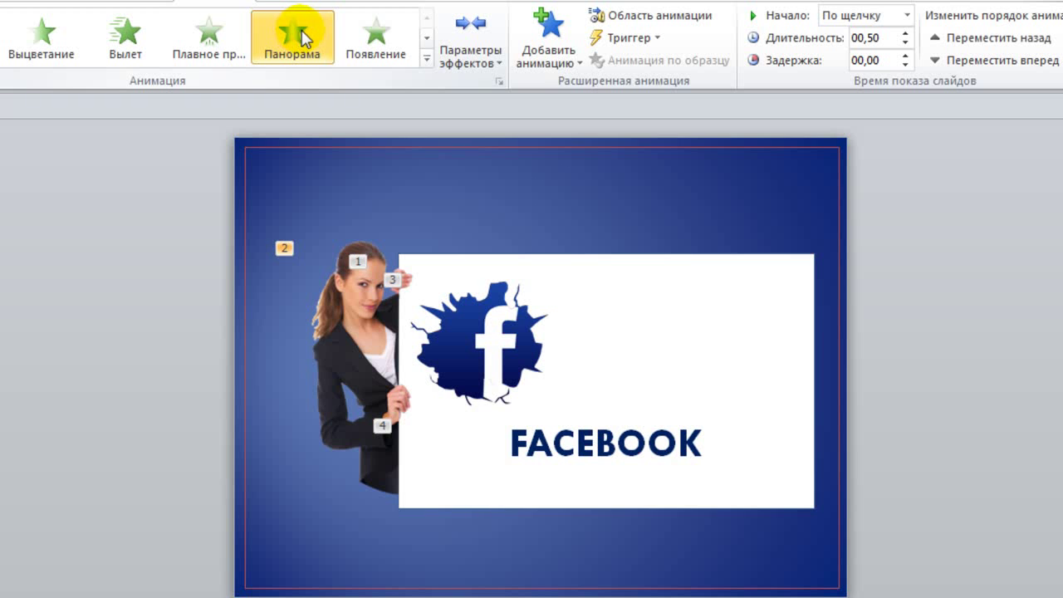
click(501, 69)
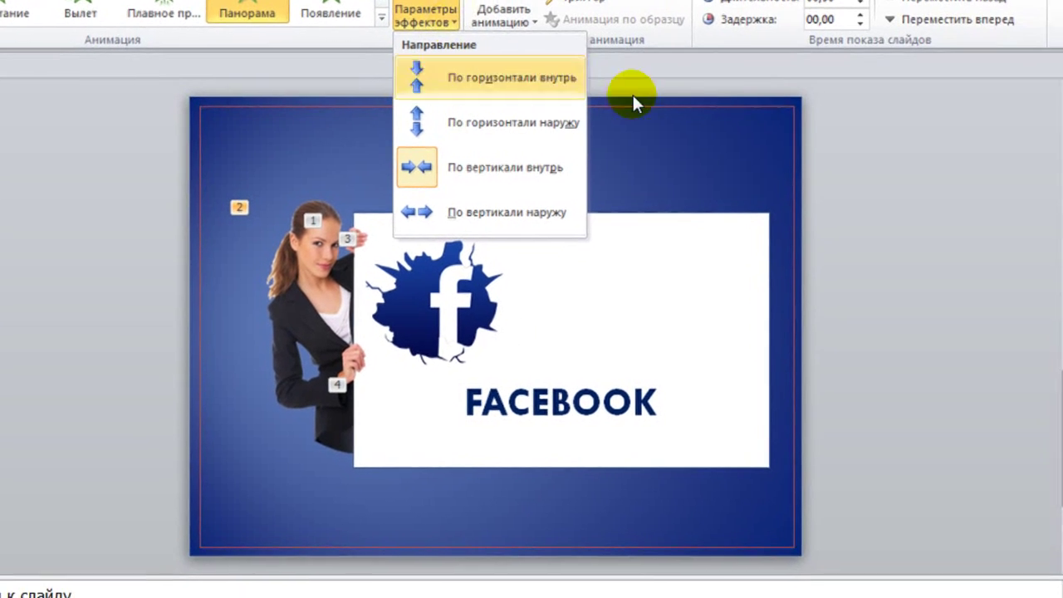
click(873, 158)
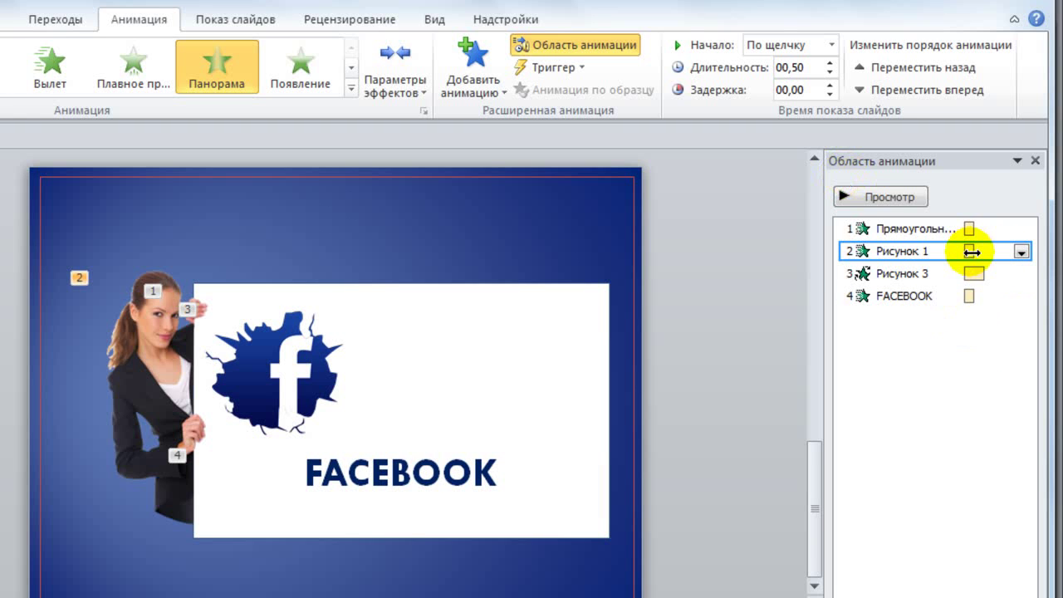
- In the animation pane, move Рисунок 3 above Рисунок 1 so it plays second
click(1020, 252)
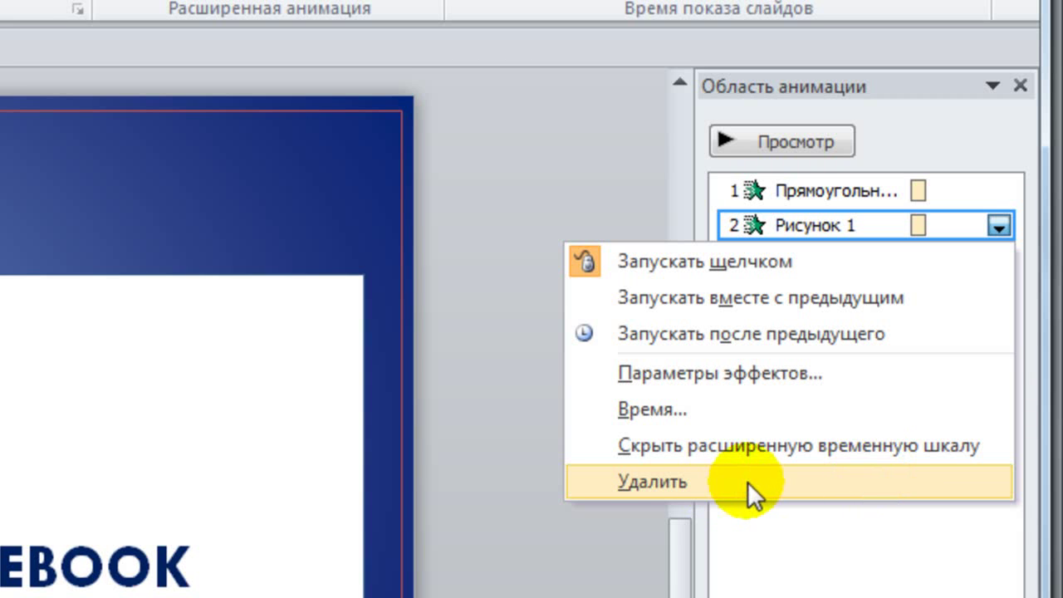
click(961, 532)
mouse_move(738, 226)
mouse_down()
mouse_move(750, 188)
mouse_move(730, 192)
mouse_move(743, 303)
mouse_move(739, 292)
mouse_up()
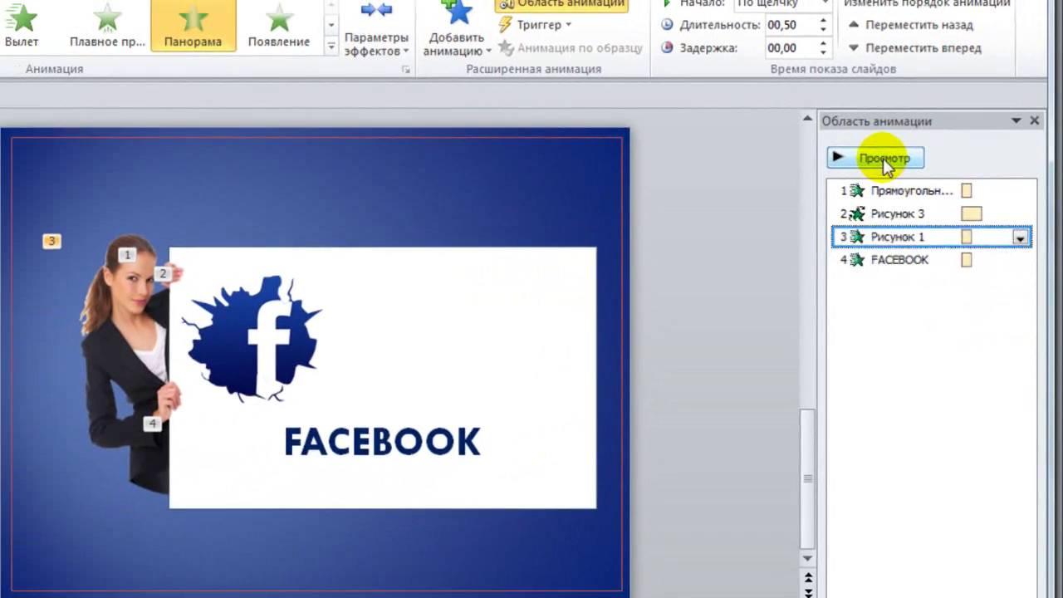
- Preview slide 3's animations
click(896, 162)
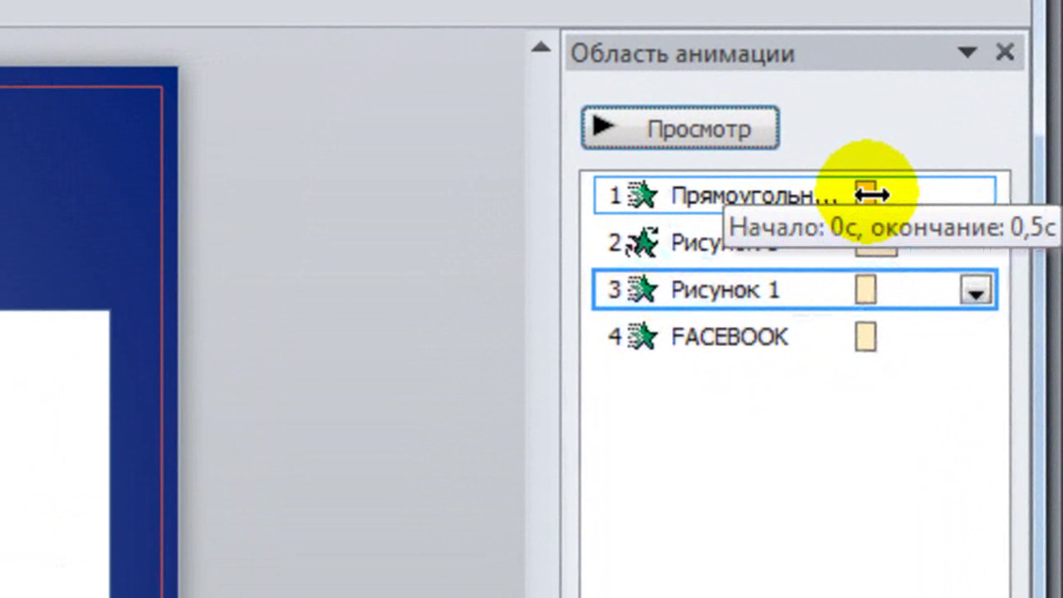
- Stretch the Прямоугольник entrance to last 04,90 with a 00,40 delay
mouse_move(870, 195)
mouse_down()
mouse_move(919, 192)
mouse_move(830, 202)
mouse_move(944, 192)
mouse_up()
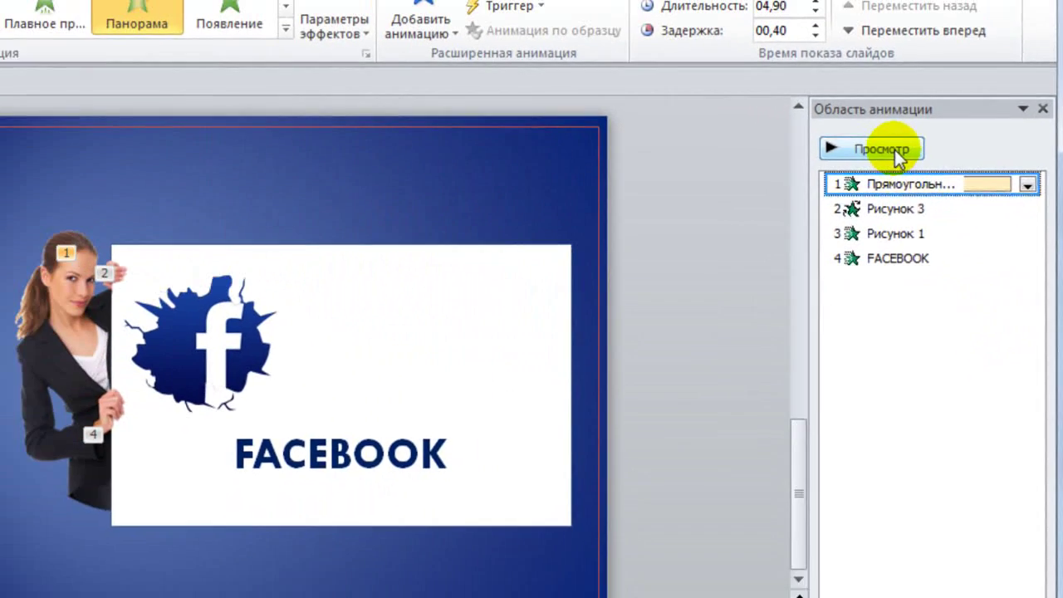
click(854, 149)
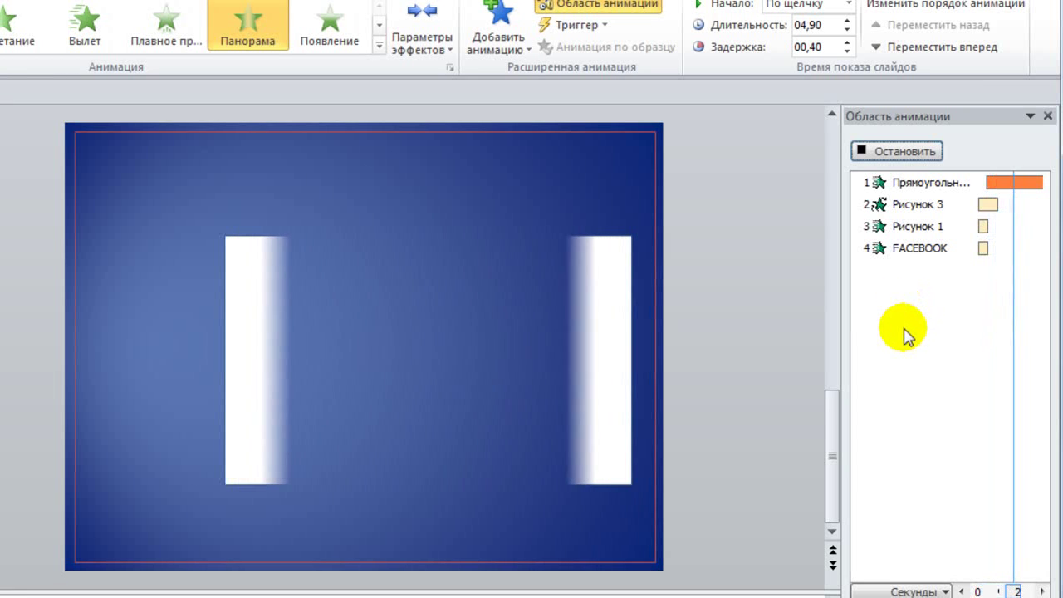